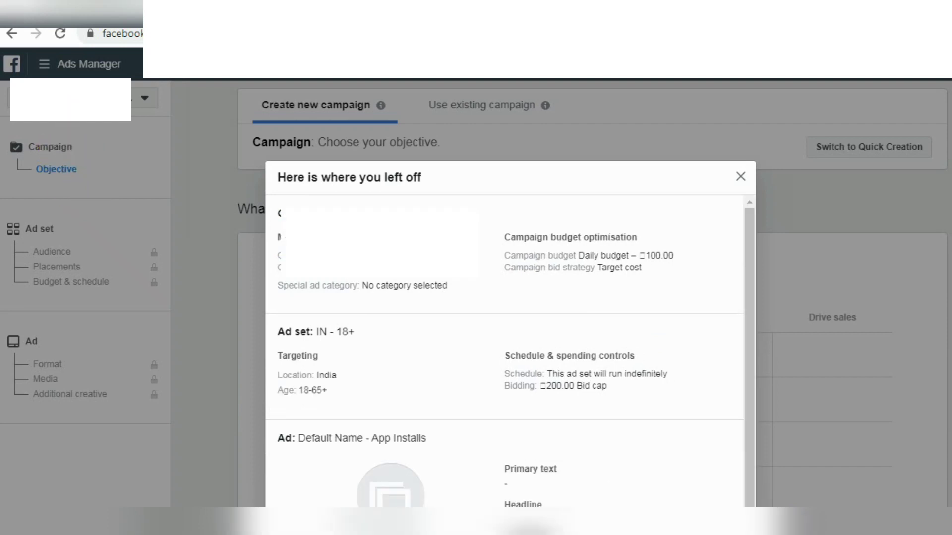
# - Discard the saved campaign draft and start again with a new campaign
pyautogui.tripleClick(349, 177)
pyautogui.scroll(-1, 504, 351)
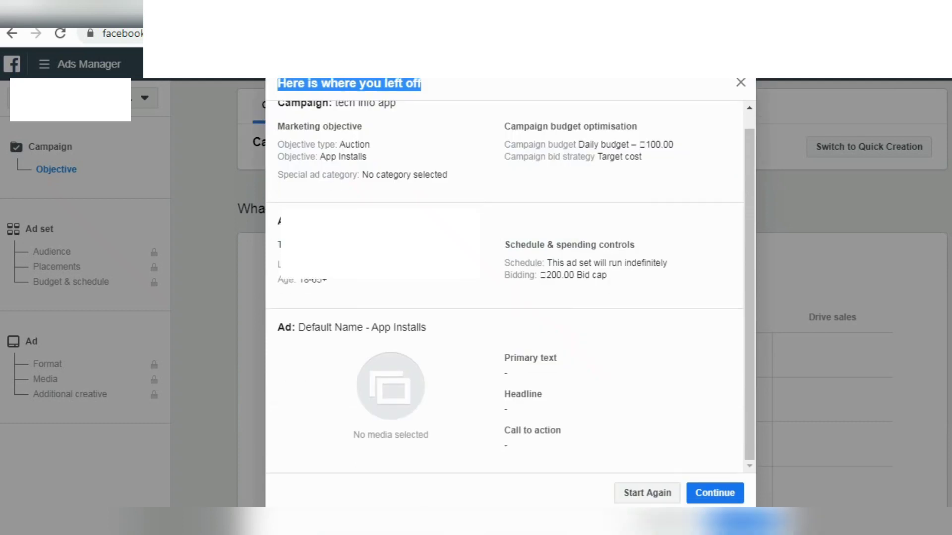
pyautogui.click(646, 492)
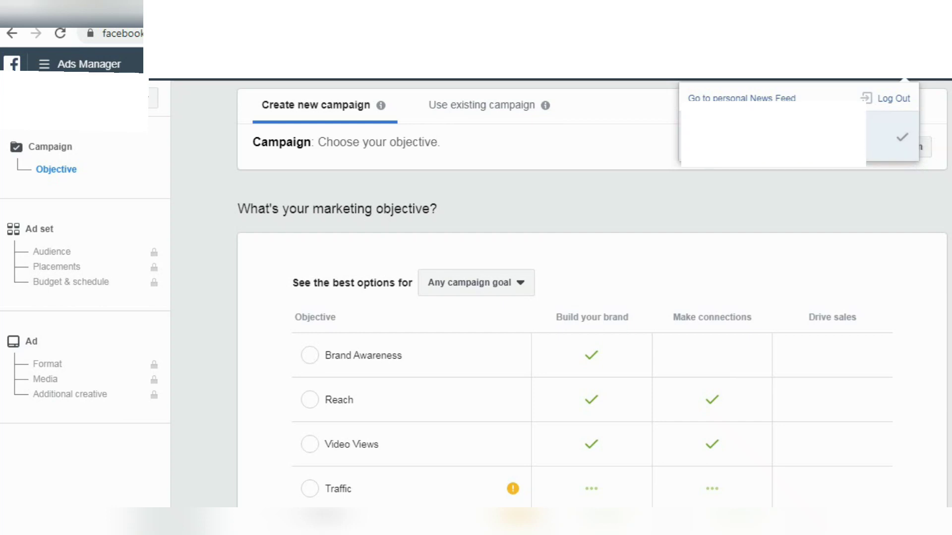
pyautogui.press('Escape')
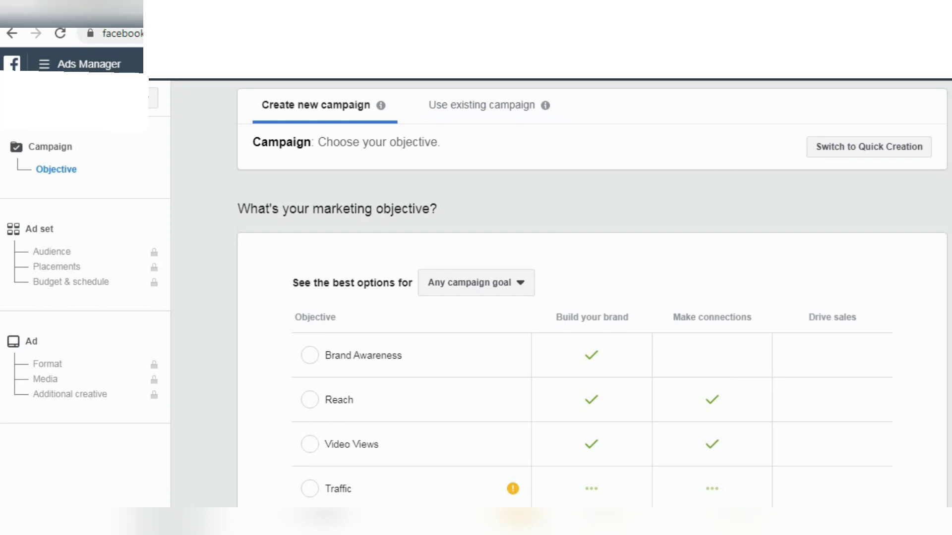
# - Filter the marketing objectives by the App installs campaign goal and select the App Installs objective
pyautogui.scroll(-2, 592, 298)
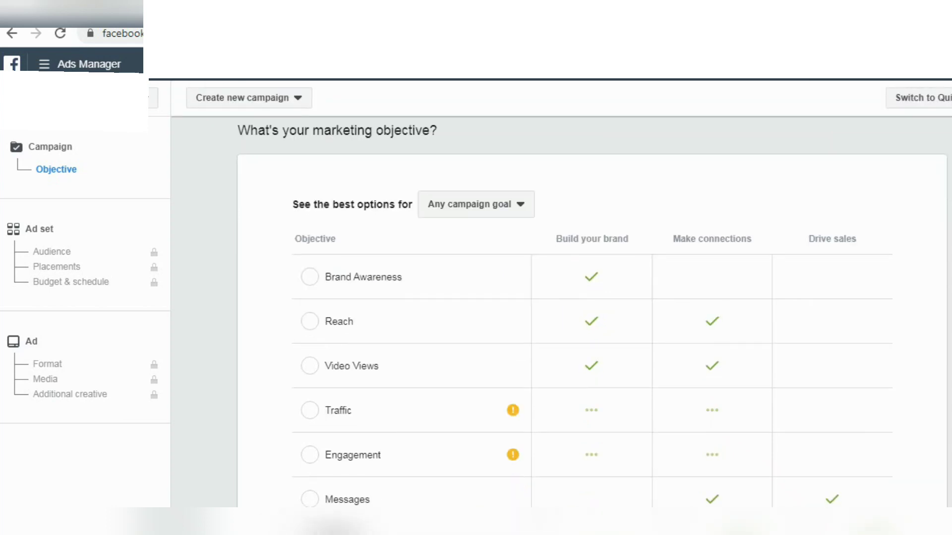
pyautogui.click(475, 204)
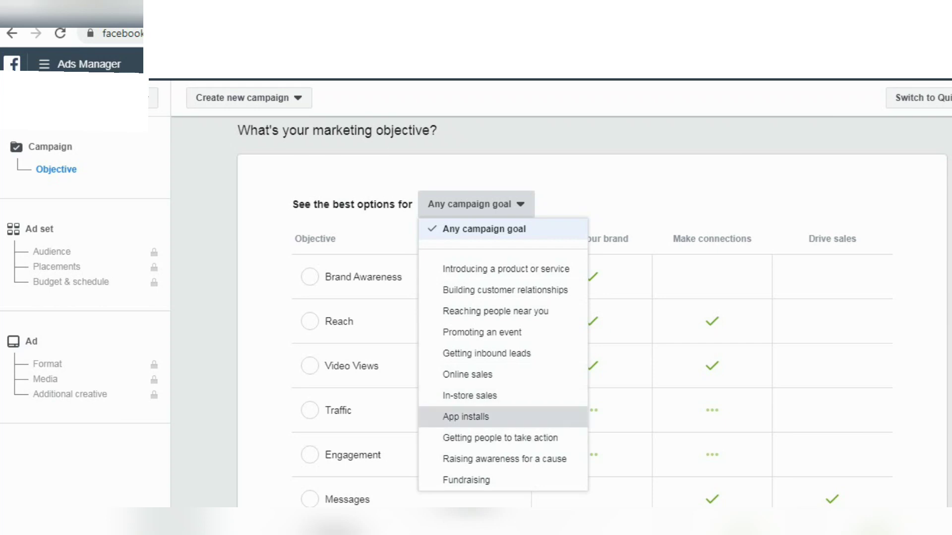
pyautogui.click(466, 416)
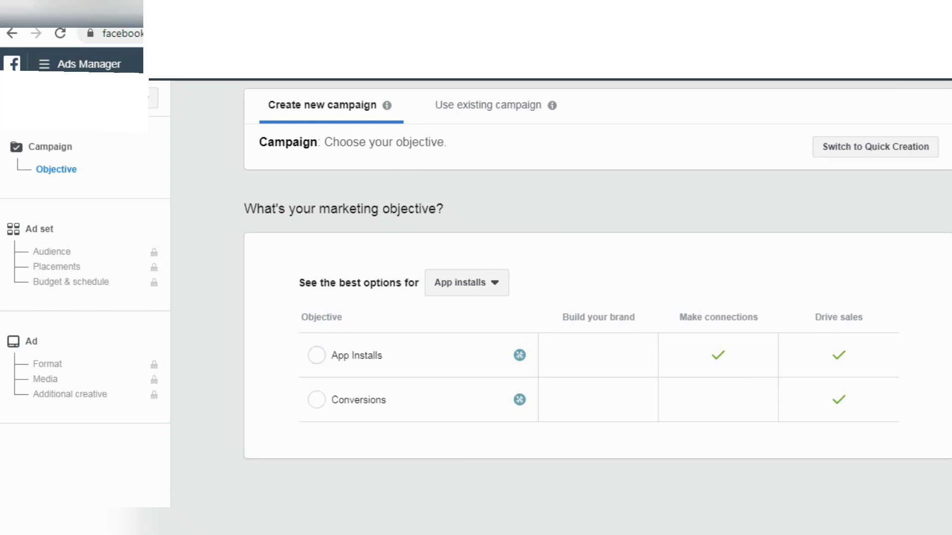
pyautogui.click(316, 355)
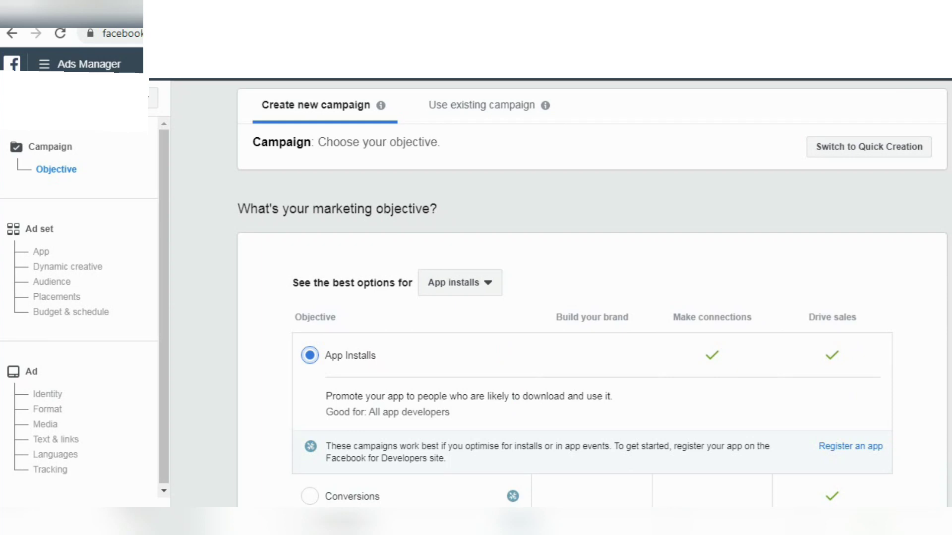
# - Set the campaign's daily budget to 100.00 under campaign budget optimisation
pyautogui.scroll(-2, 561, 308)
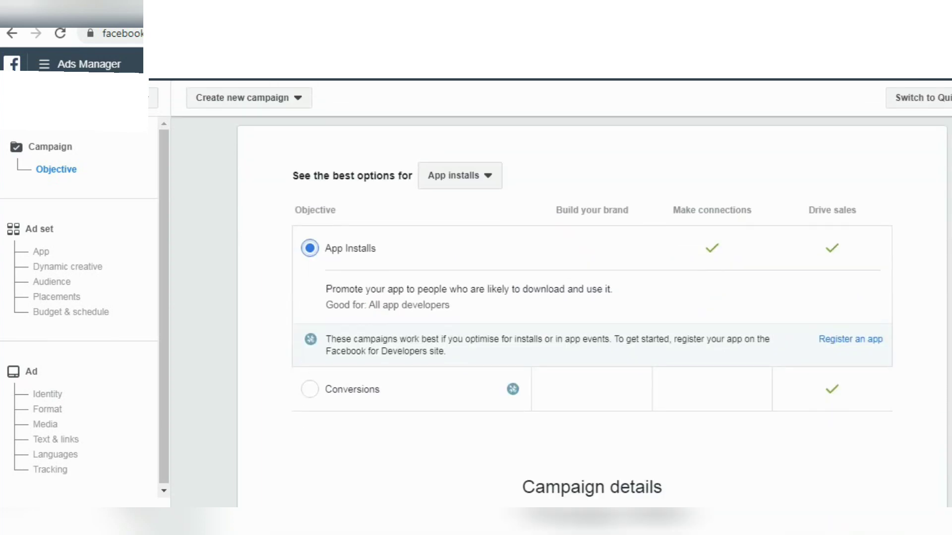
pyautogui.scroll(-1, 590, 297)
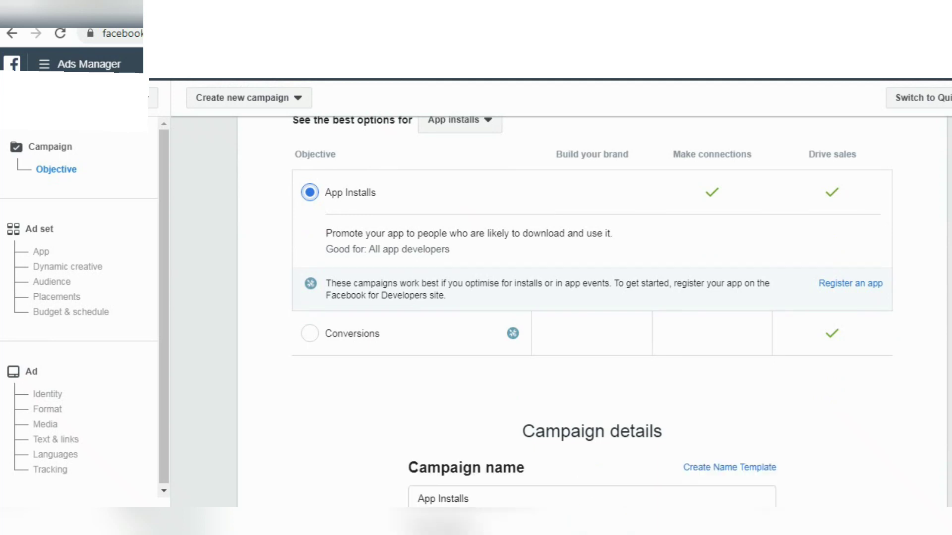
pyautogui.scroll(-3, 590, 298)
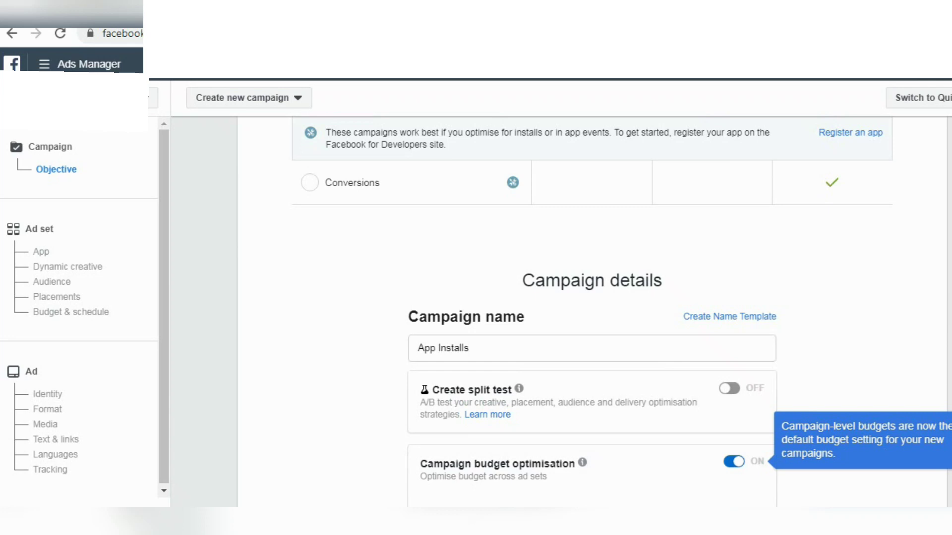
pyautogui.scroll(-2, 590, 298)
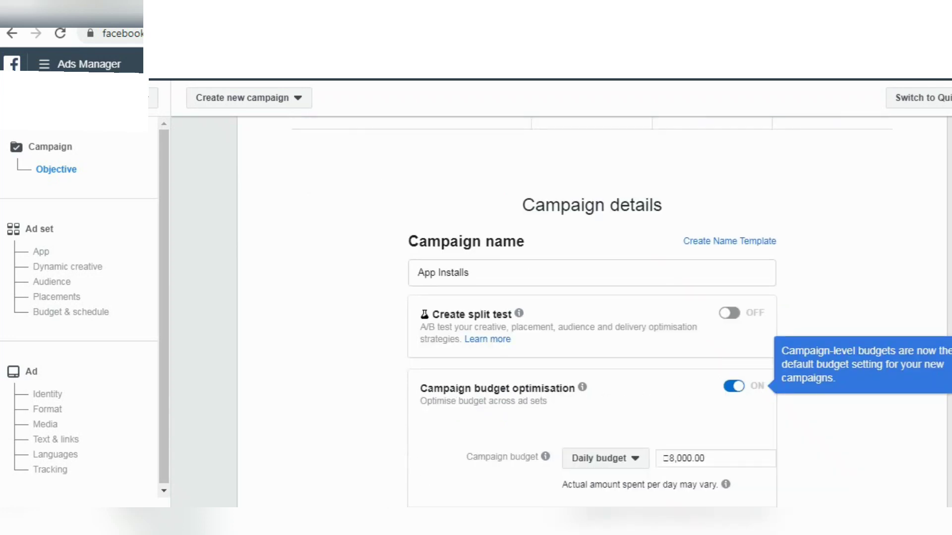
pyautogui.scroll(-2, 589, 297)
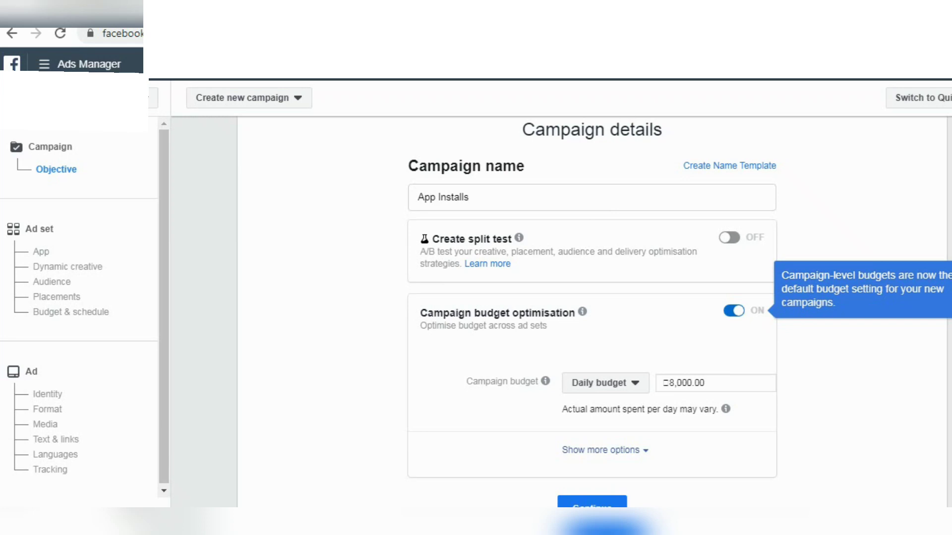
pyautogui.click(605, 383)
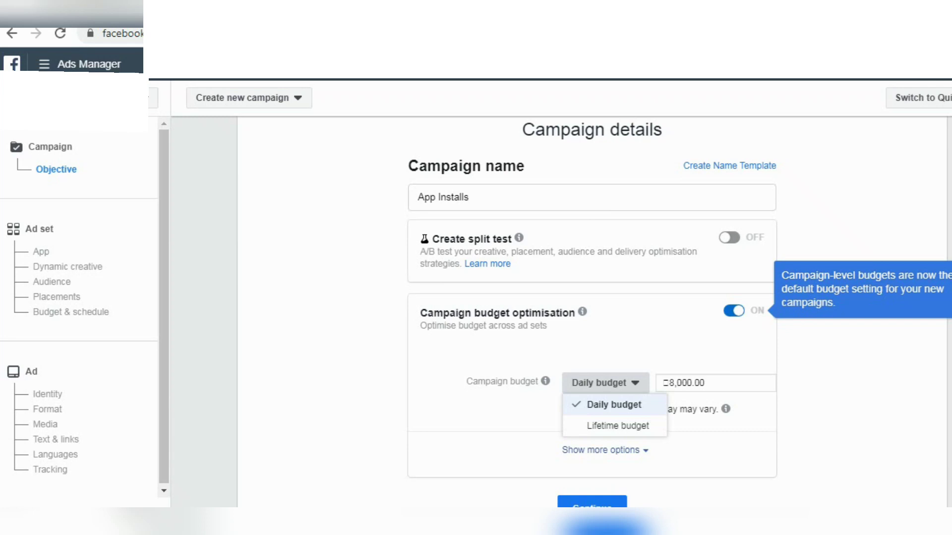
pyautogui.press('Escape')
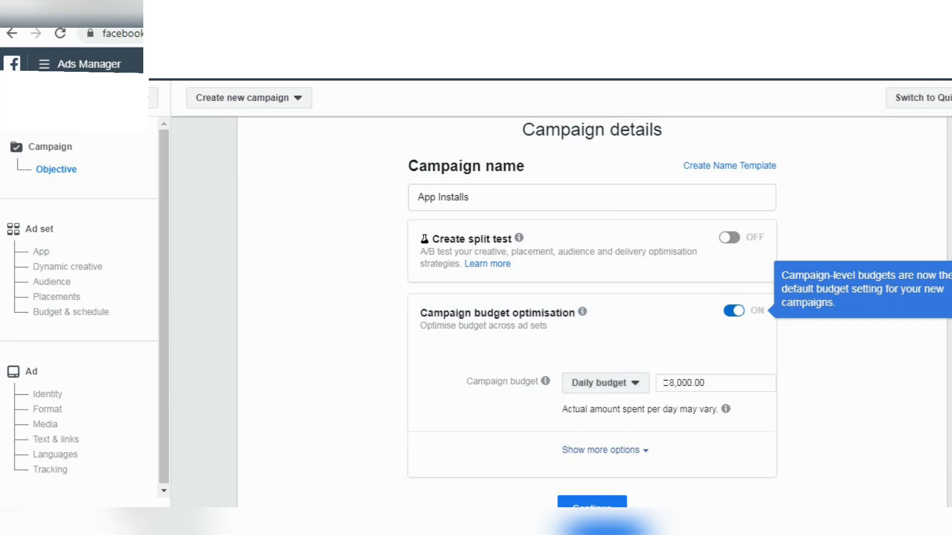
pyautogui.click(705, 382)
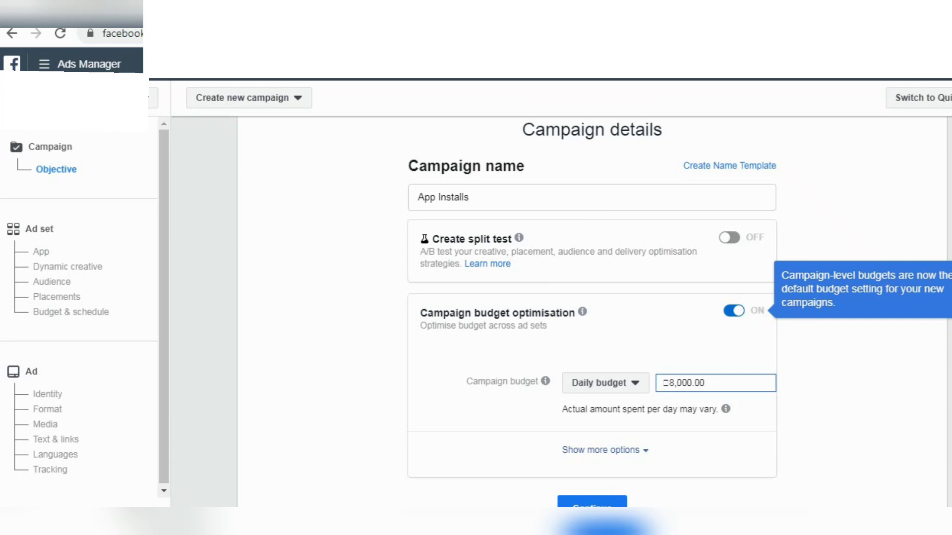
pyautogui.press('BackSpace')
pyautogui.press('BackSpace')
pyautogui.press('BackSpace')
pyautogui.press('BackSpace')
pyautogui.press('BackSpace')
pyautogui.press('BackSpace')
pyautogui.press('BackSpace')
pyautogui.press('BackSpace')
pyautogui.write('100')
pyautogui.press('Tab')
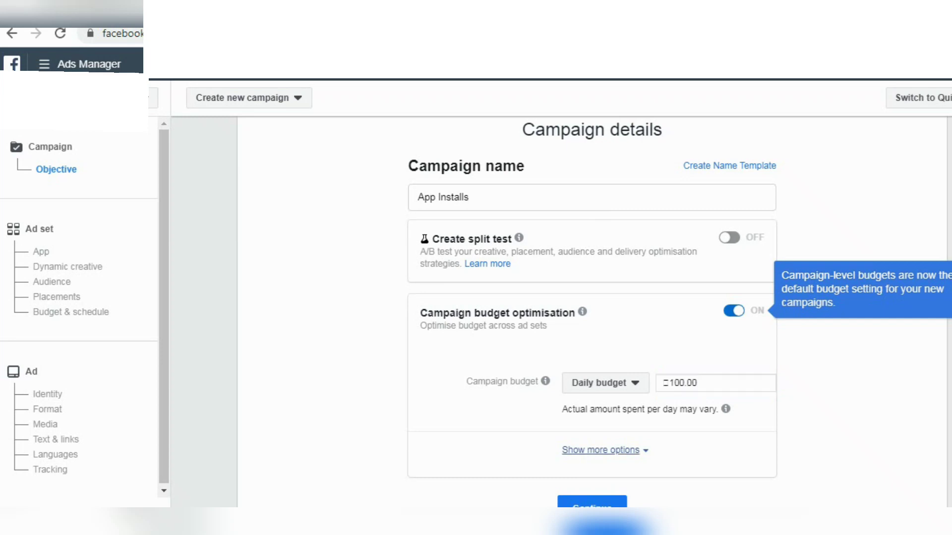
# - Change the campaign bid strategy to Target cost in the additional budget options and continue to the ad set setup
pyautogui.click(601, 450)
pyautogui.scroll(-3, 600, 450)
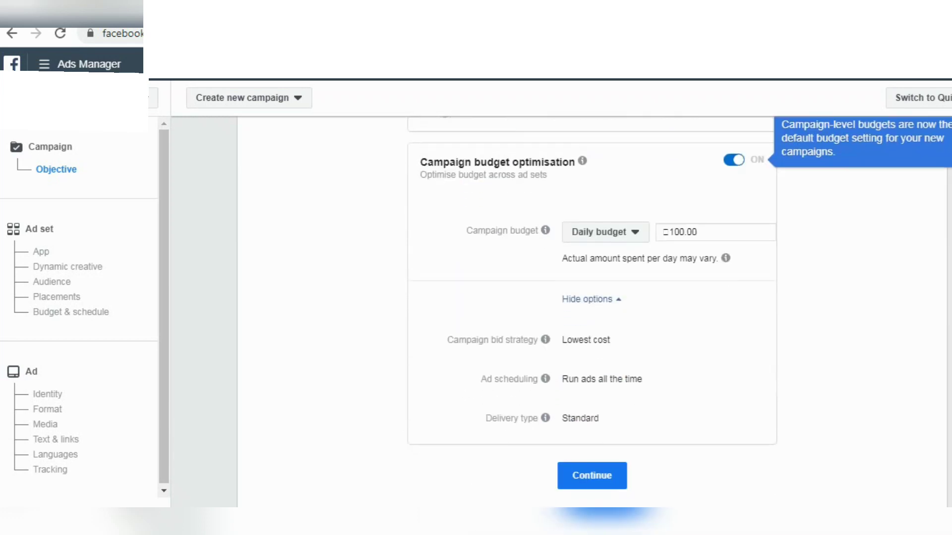
pyautogui.scroll(2, 594, 415)
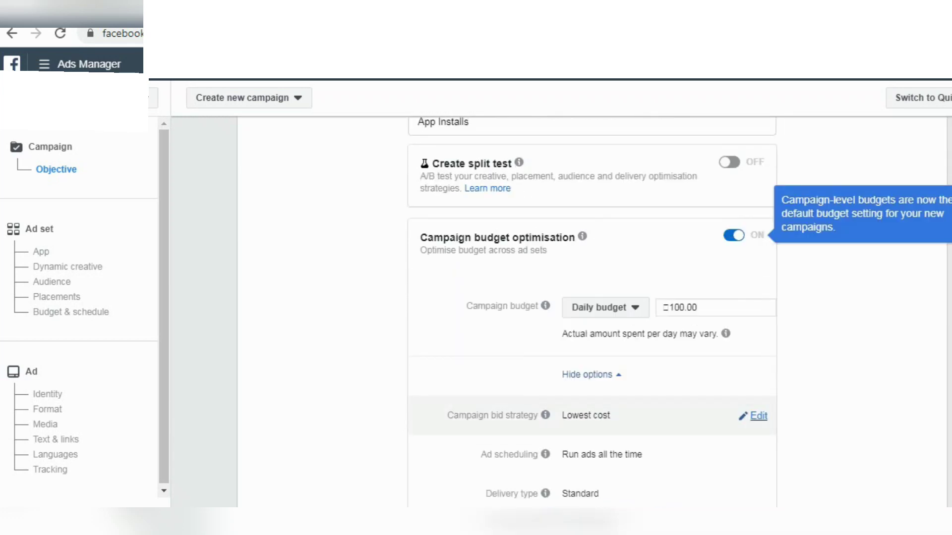
pyautogui.click(756, 416)
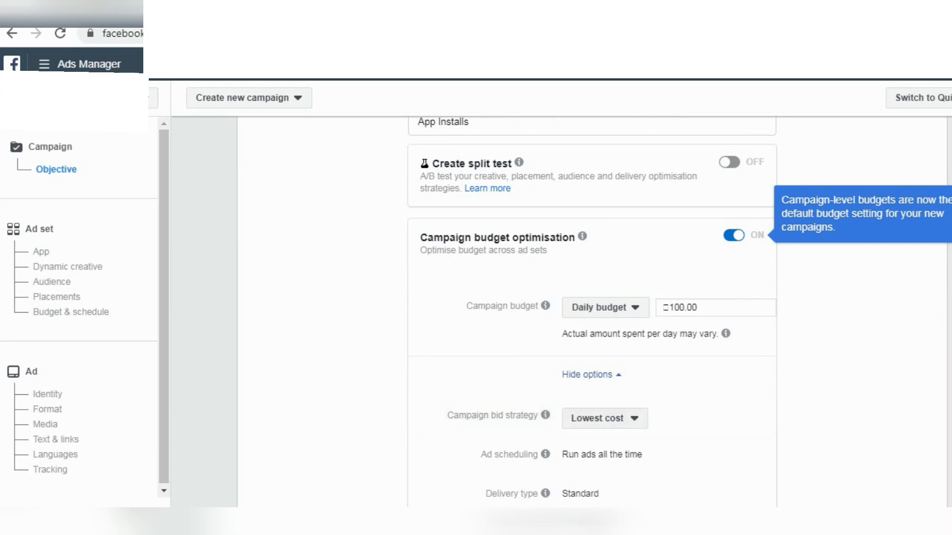
pyautogui.click(603, 418)
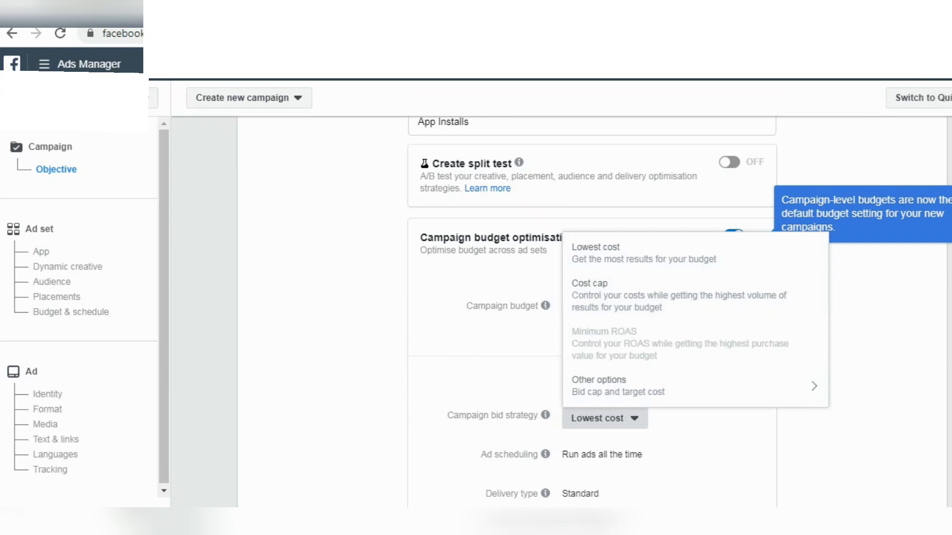
pyautogui.moveTo(644, 385)
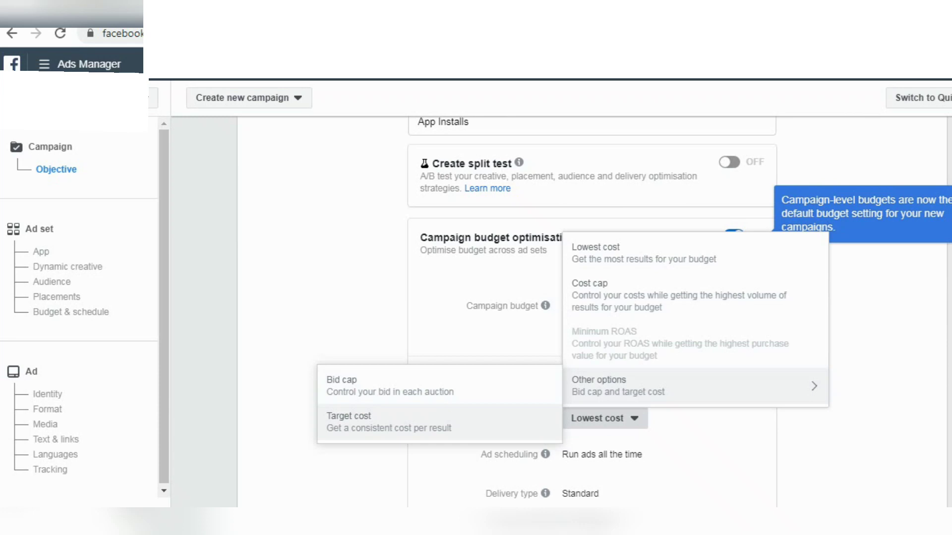
pyautogui.click(389, 422)
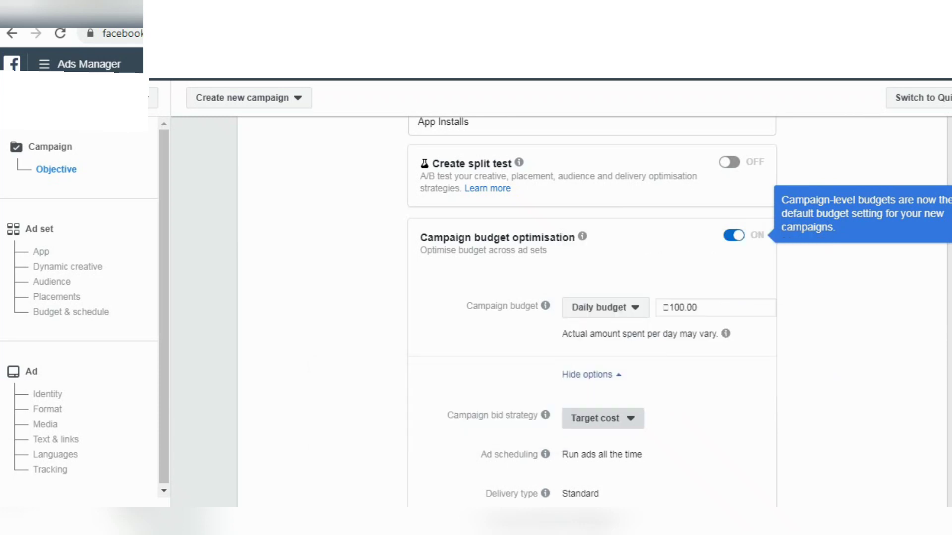
pyautogui.scroll(-2, 545, 417)
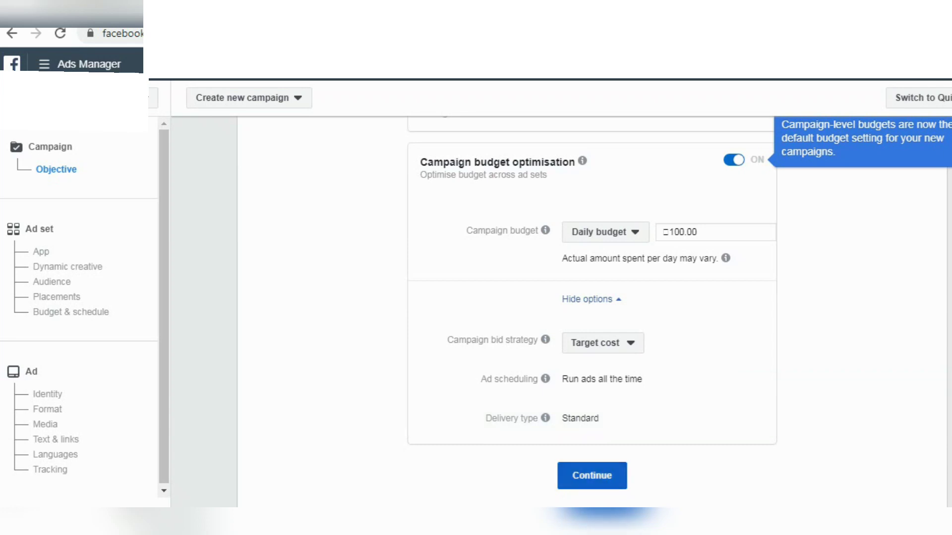
pyautogui.click(592, 476)
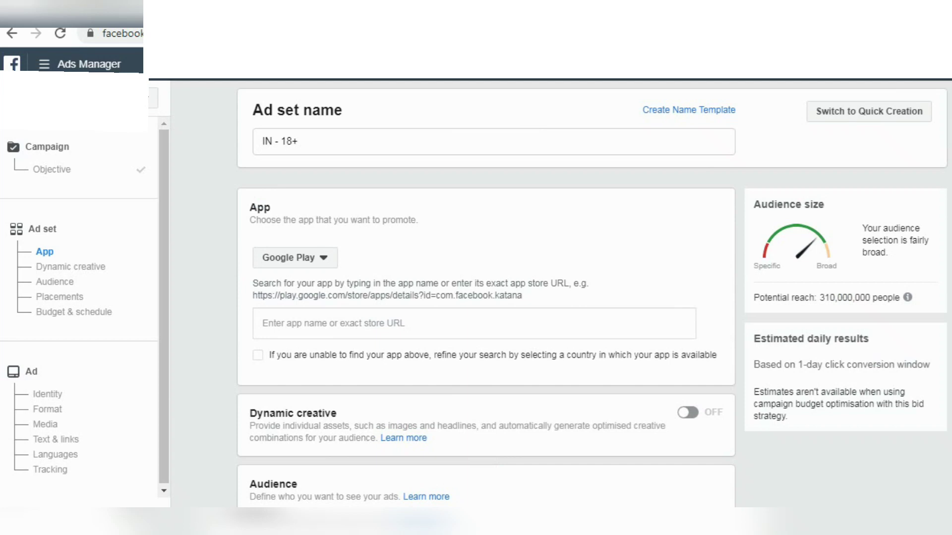
# - Rename the ad set as "tech"
pyautogui.click(493, 142)
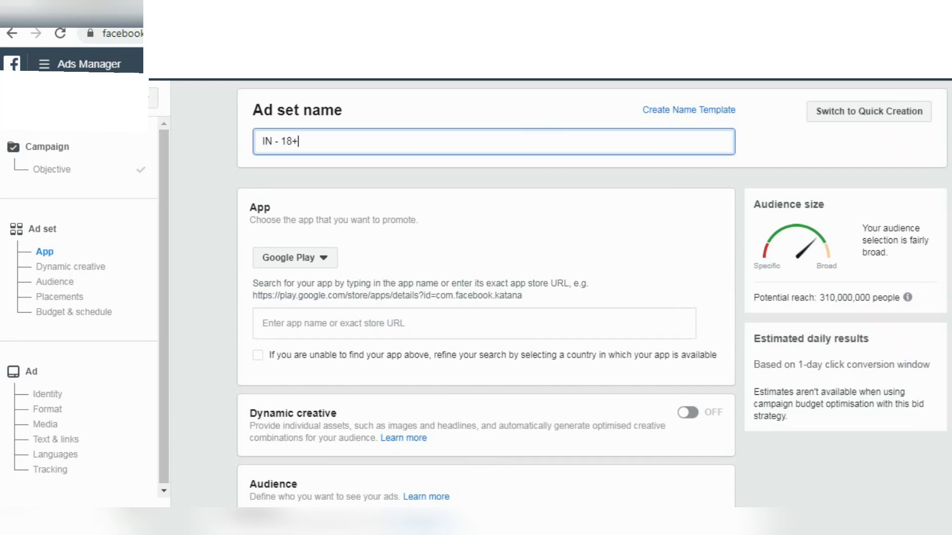
pyautogui.press('BackSpace')
pyautogui.press('BackSpace')
pyautogui.press('BackSpace')
pyautogui.press('BackSpace')
pyautogui.press('BackSpace')
pyautogui.press('BackSpace')
pyautogui.press('BackSpace')
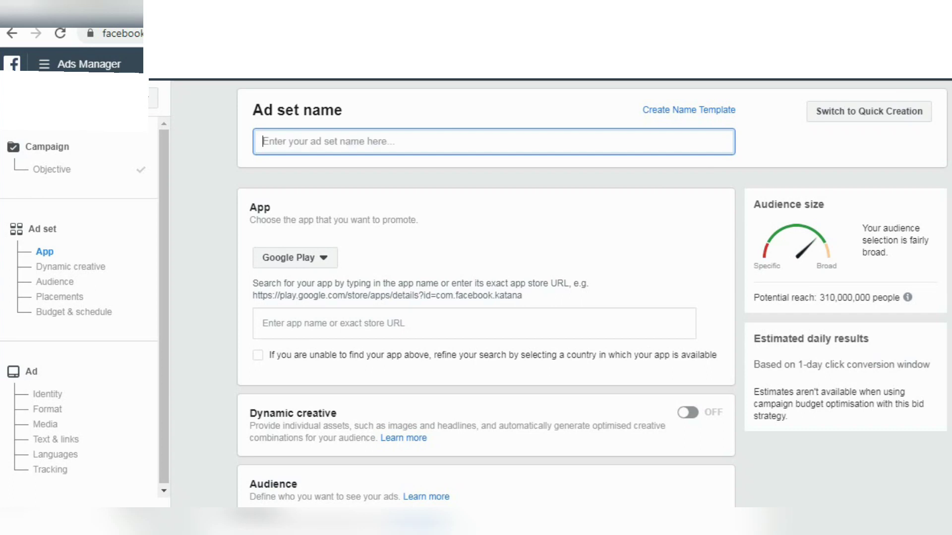
pyautogui.write('tech')
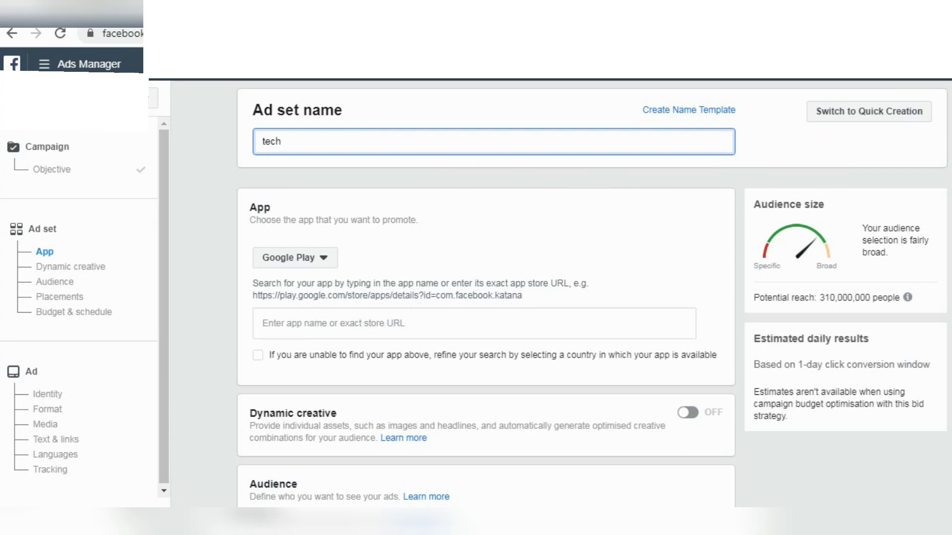
# - Choose Google Play as the app store and enable refining the app search by country, keeping India
pyautogui.click(294, 258)
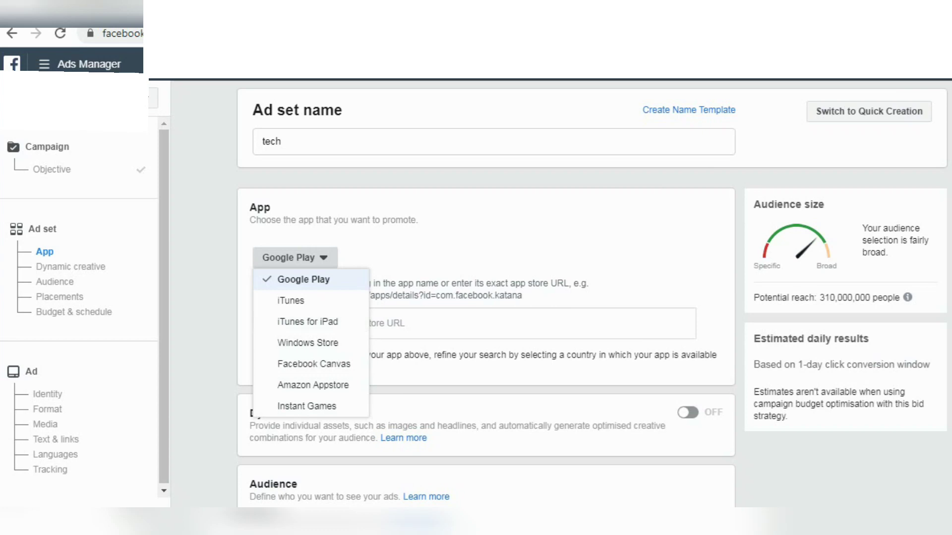
pyautogui.click(304, 279)
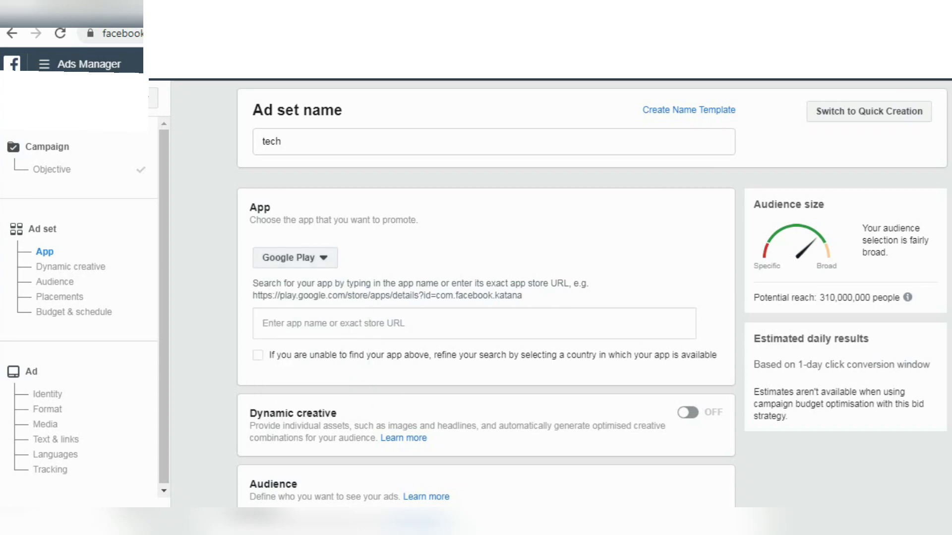
pyautogui.scroll(-2, 589, 297)
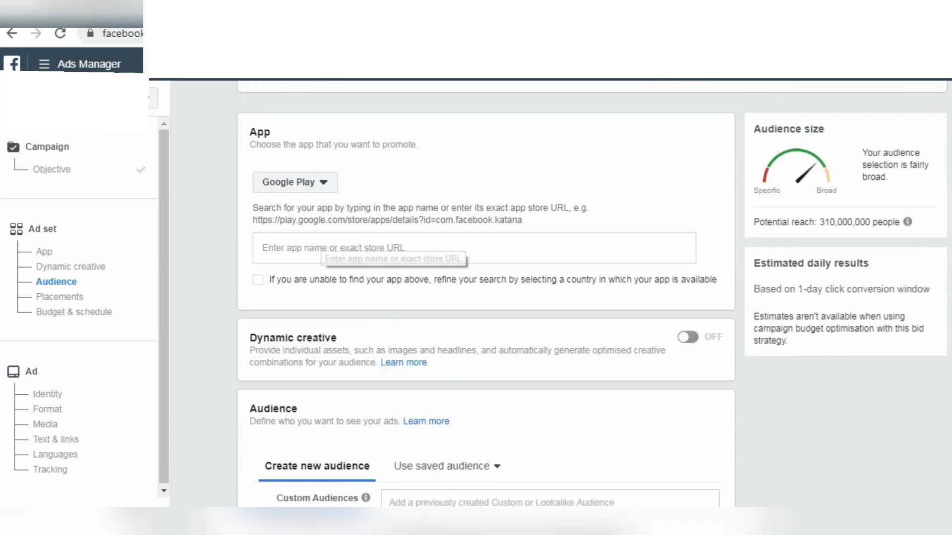
pyautogui.click(290, 248)
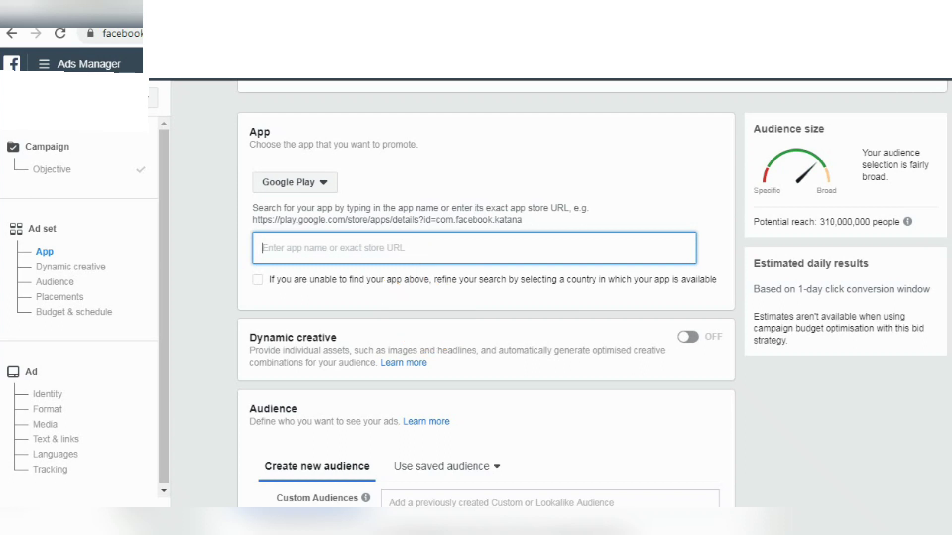
pyautogui.click(258, 280)
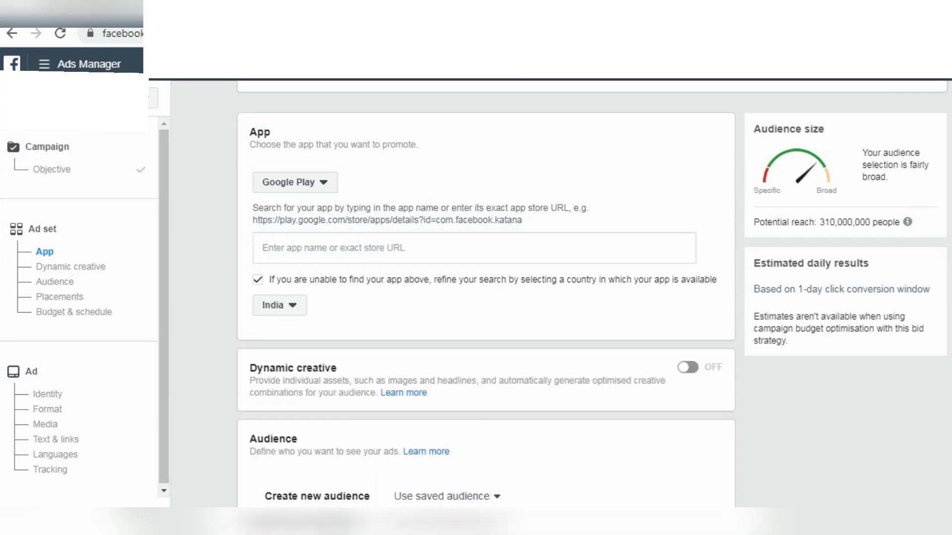
pyautogui.click(279, 305)
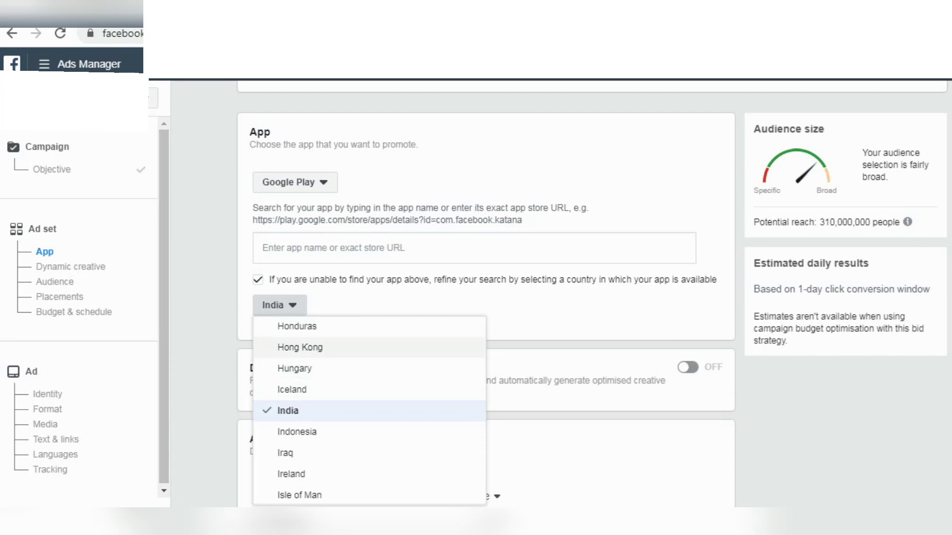
pyautogui.press('Escape')
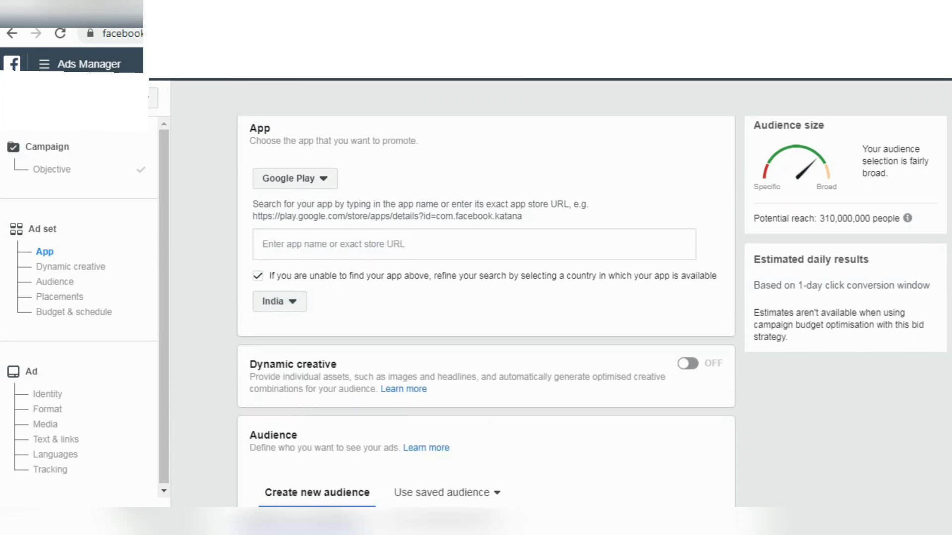
pyautogui.scroll(-3, 486, 297)
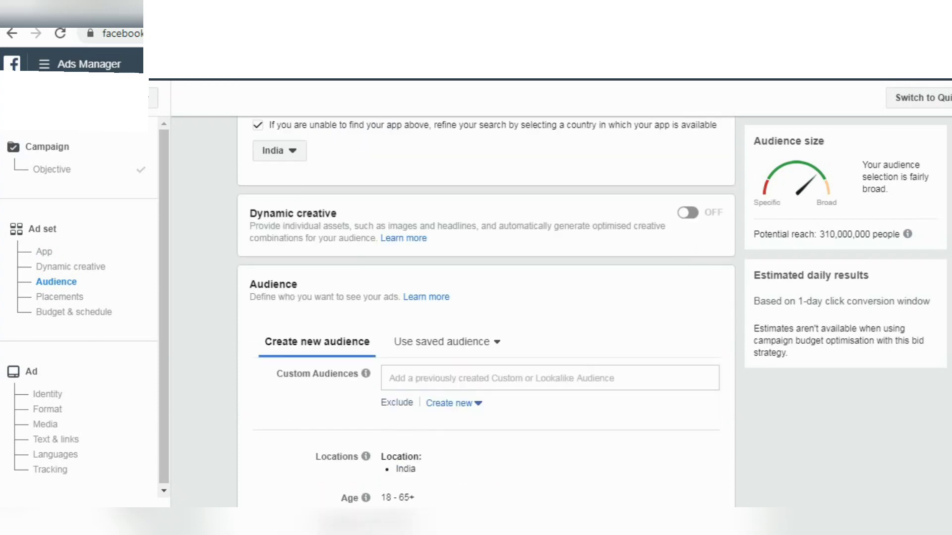
# - Open the audience's location targeting for editing, keeping India, and dismiss the Windows color scheme prompt
pyautogui.scroll(2, 486, 312)
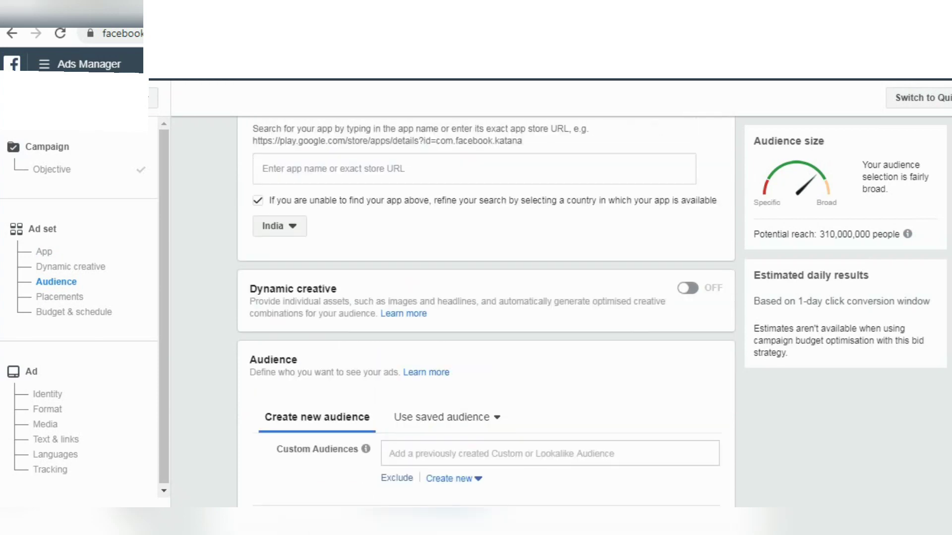
pyautogui.scroll(-2, 486, 312)
pyautogui.scroll(-2, 486, 390)
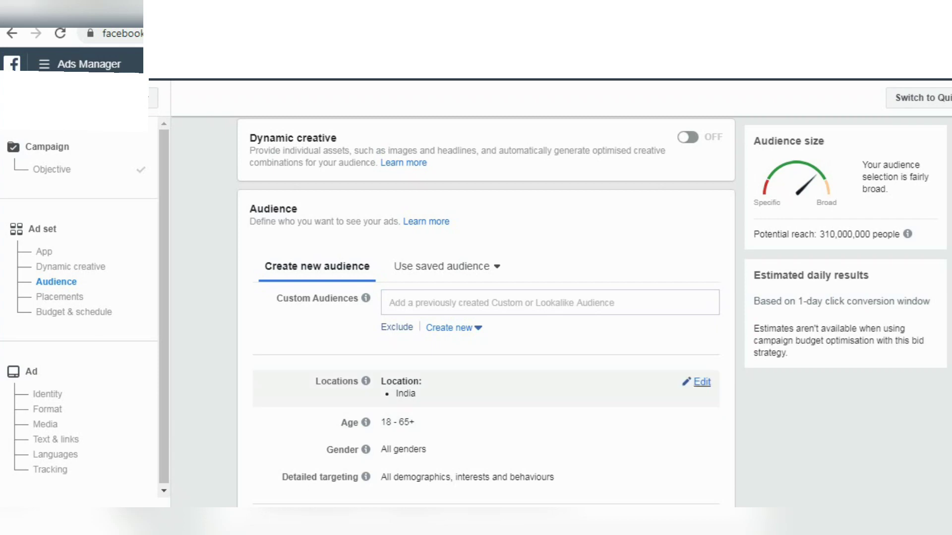
pyautogui.click(702, 382)
pyautogui.scroll(-3, 485, 311)
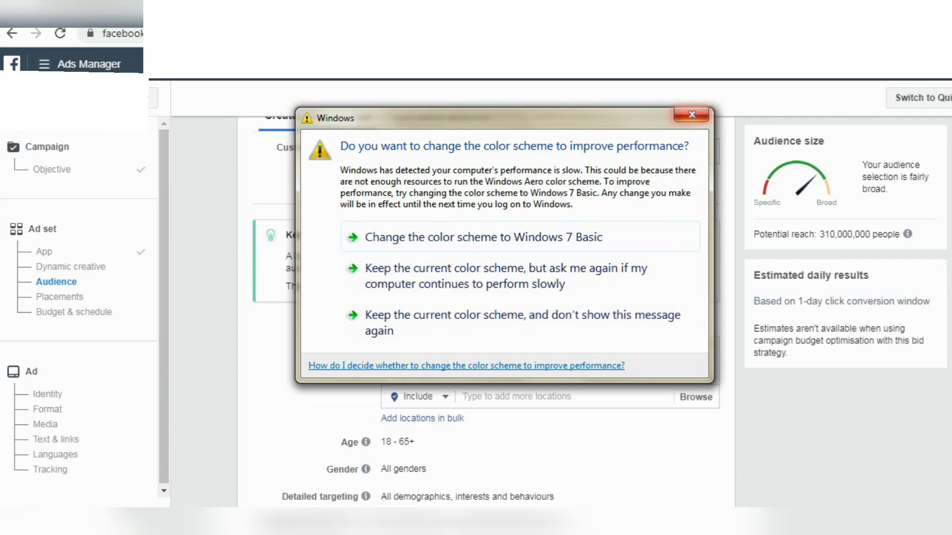
pyautogui.click(691, 114)
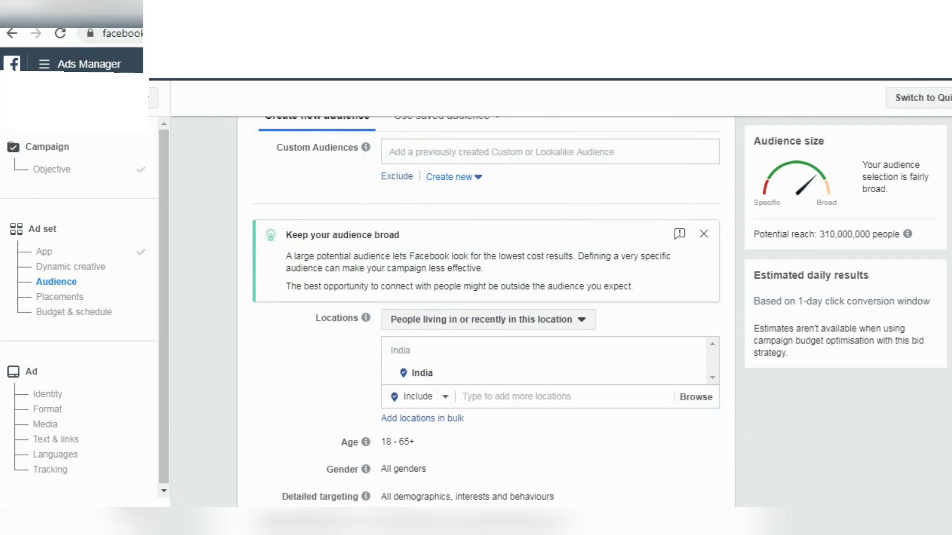
# - Set the audience's minimum age to 20, keeping 65+ as the upper limit
pyautogui.click(697, 442)
pyautogui.scroll(-2, 486, 318)
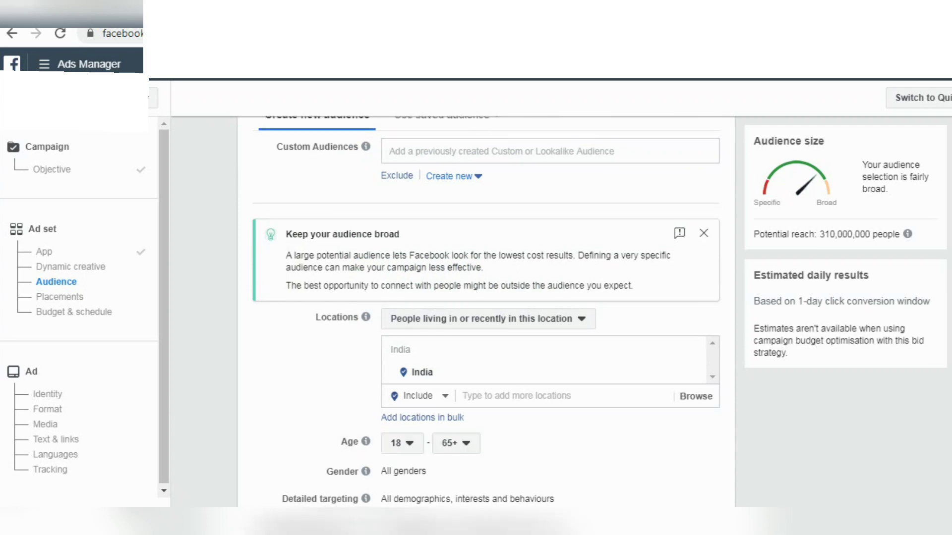
pyautogui.click(402, 369)
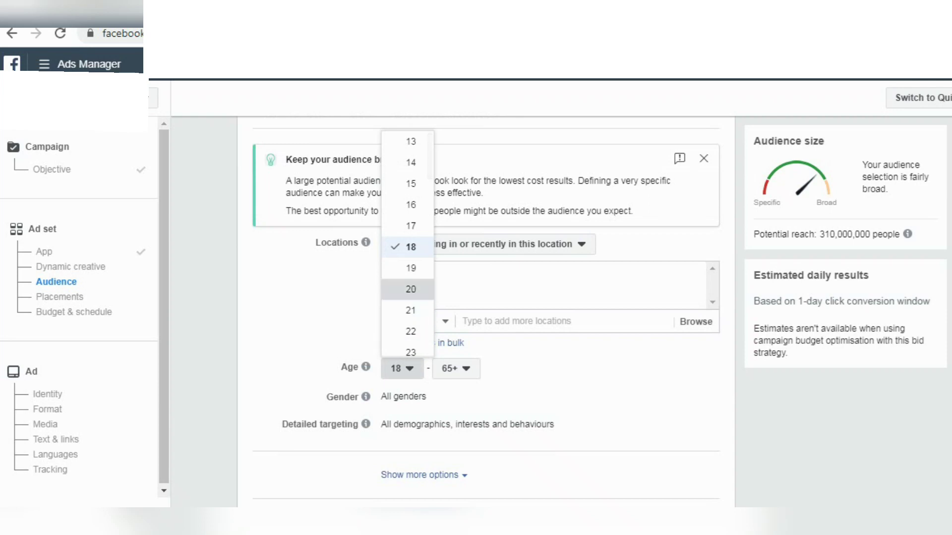
pyautogui.click(410, 289)
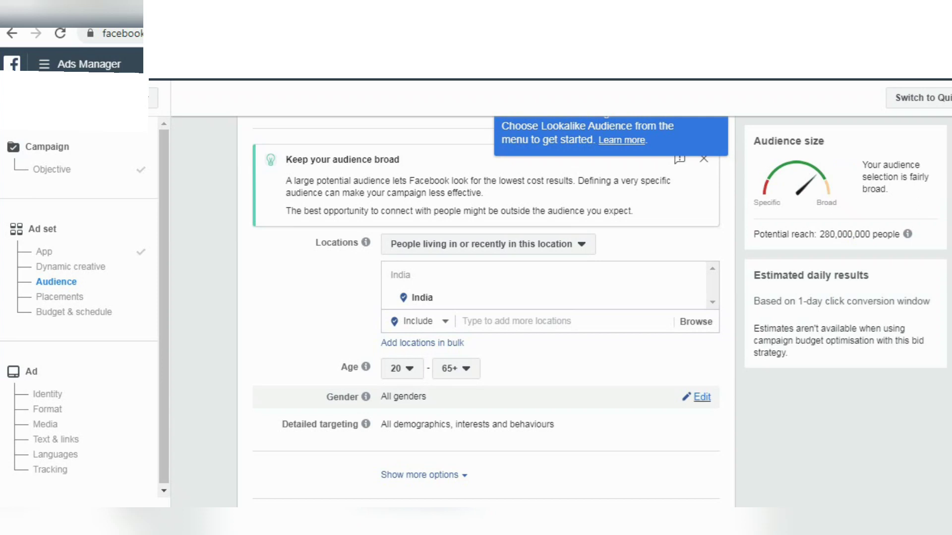
# - Open the gender targeting, keeping All, and save the audience as "Techie Inf Jobs"
pyautogui.click(702, 397)
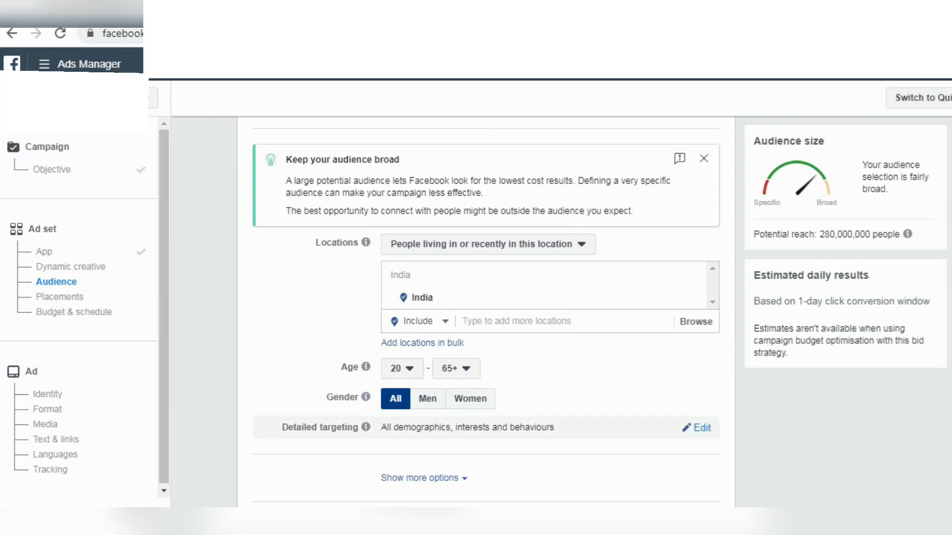
pyautogui.scroll(-2, 495, 427)
pyautogui.scroll(-1, 485, 347)
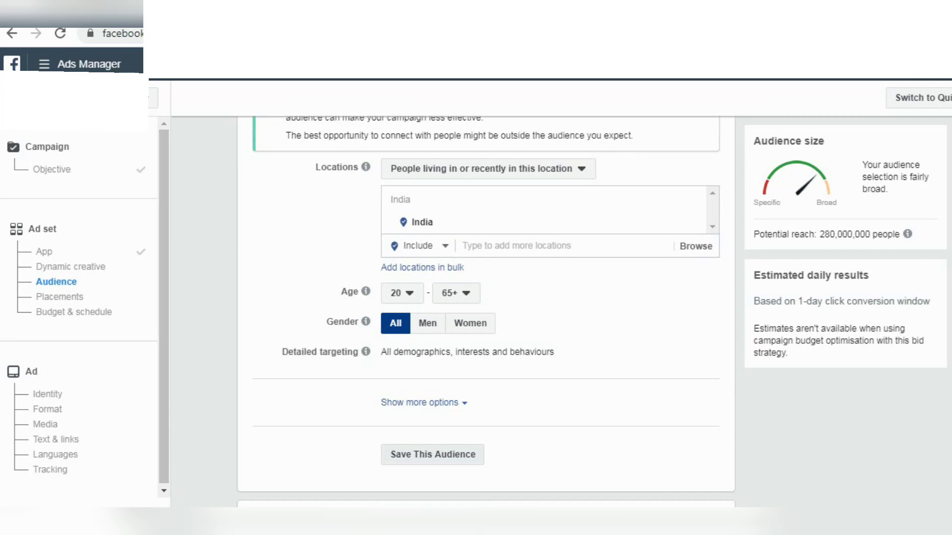
pyautogui.click(432, 455)
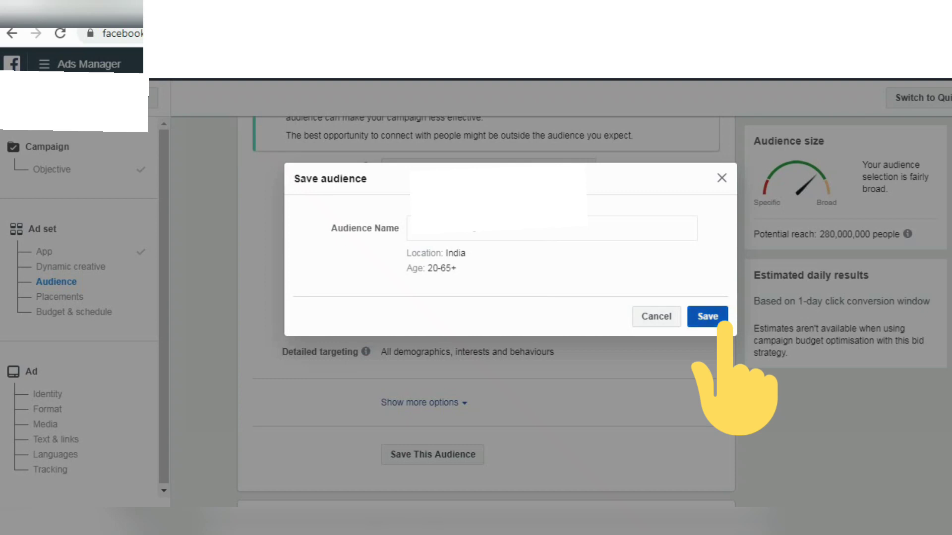
pyautogui.click(707, 316)
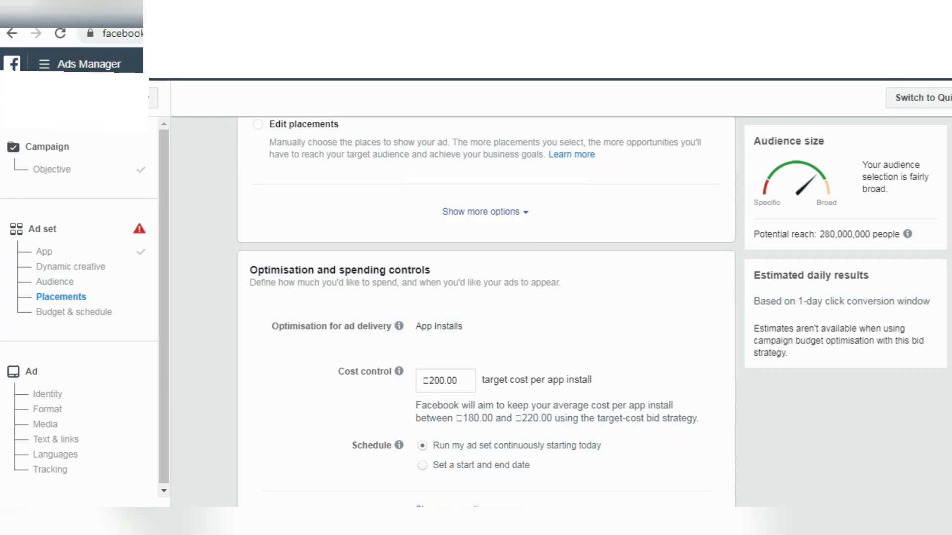
# - Keep automatic placements and set the cost control to a target cost of 20 per app install
pyautogui.scroll(6, 486, 311)
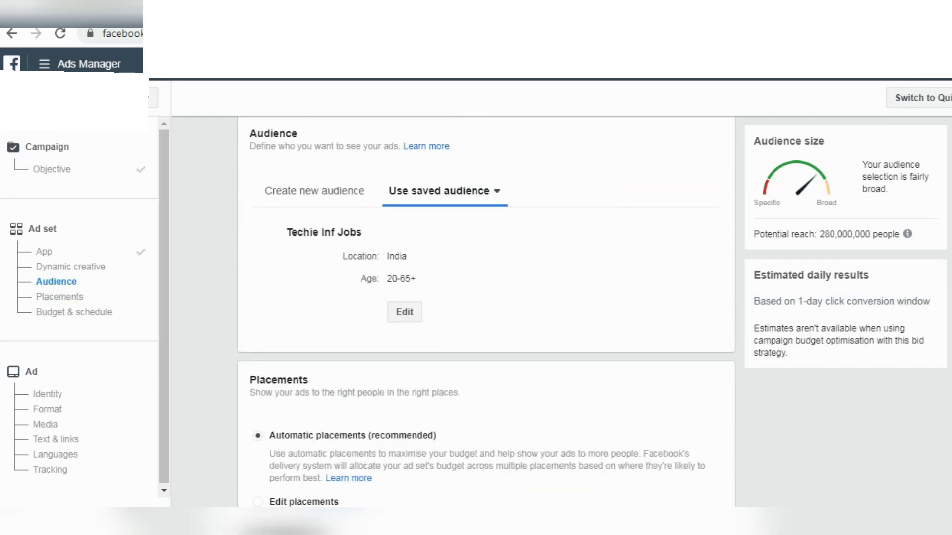
pyautogui.scroll(-3, 486, 312)
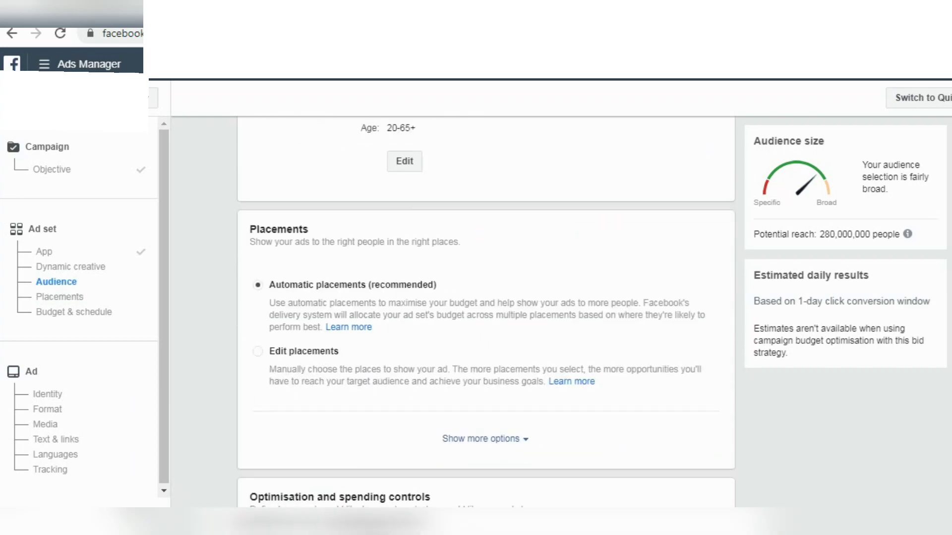
pyautogui.scroll(-3, 481, 290)
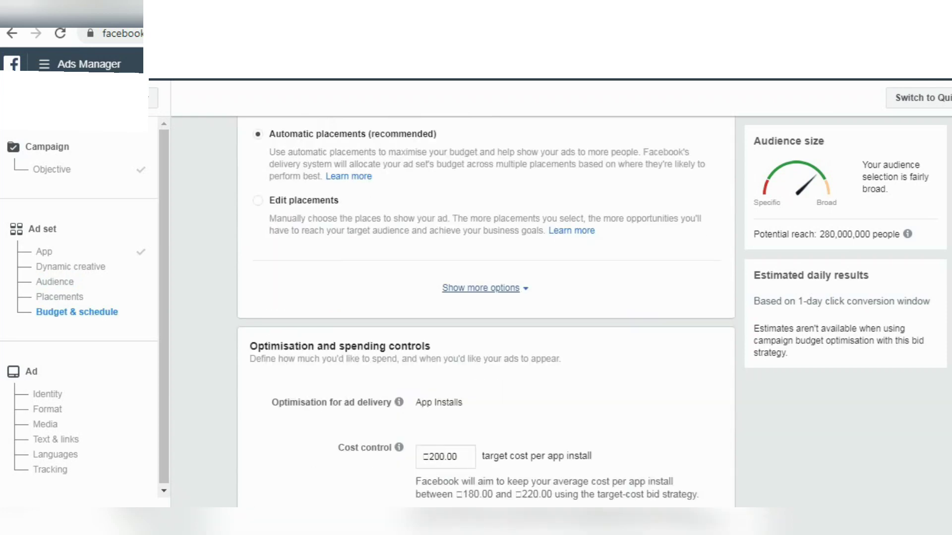
pyautogui.scroll(-2, 481, 288)
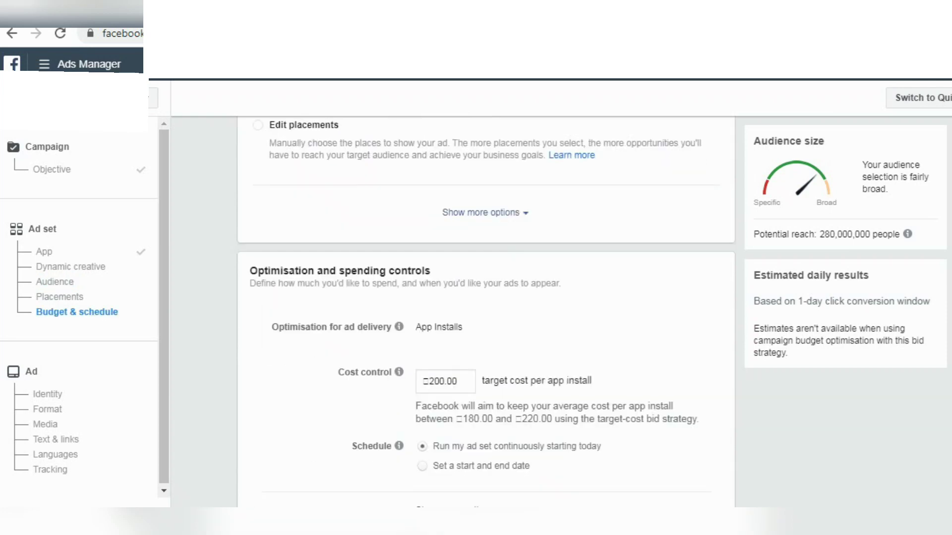
pyautogui.click(457, 381)
pyautogui.press('BackSpace')
pyautogui.press('BackSpace')
pyautogui.press('BackSpace')
pyautogui.press('BackSpace')
pyautogui.press('BackSpace')
pyautogui.write('0')
pyautogui.scroll(-2, 486, 307)
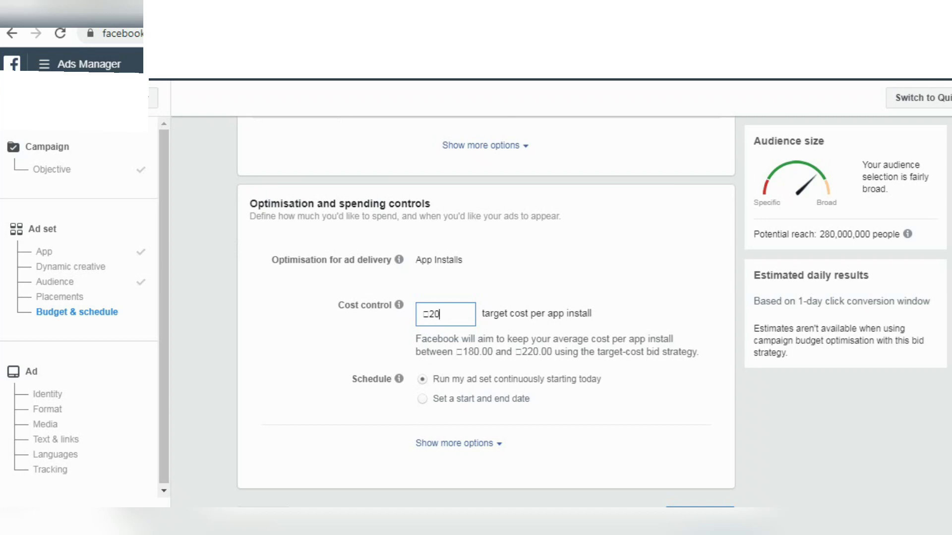
# - Schedule the ad set with a start and end date, ending on 21/2/2020 at 01:05
pyautogui.click(421, 399)
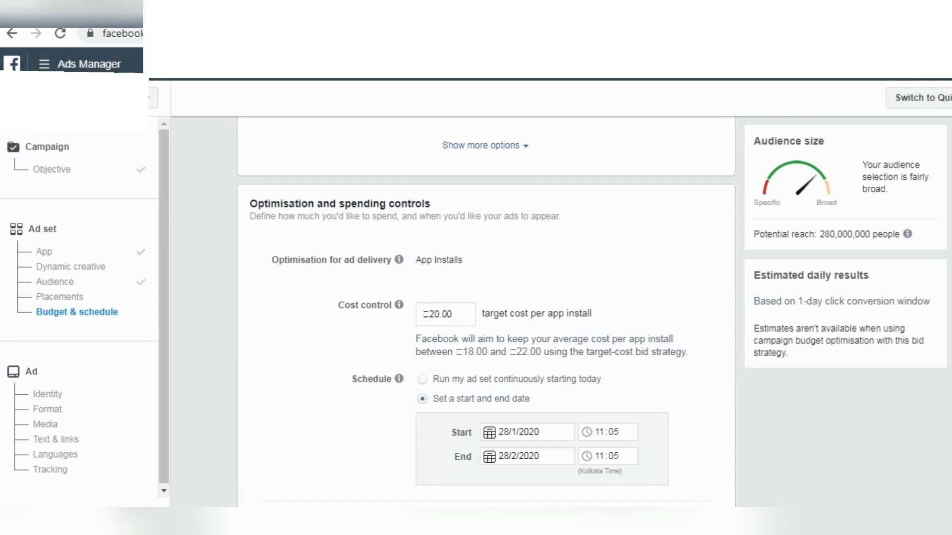
pyautogui.click(527, 456)
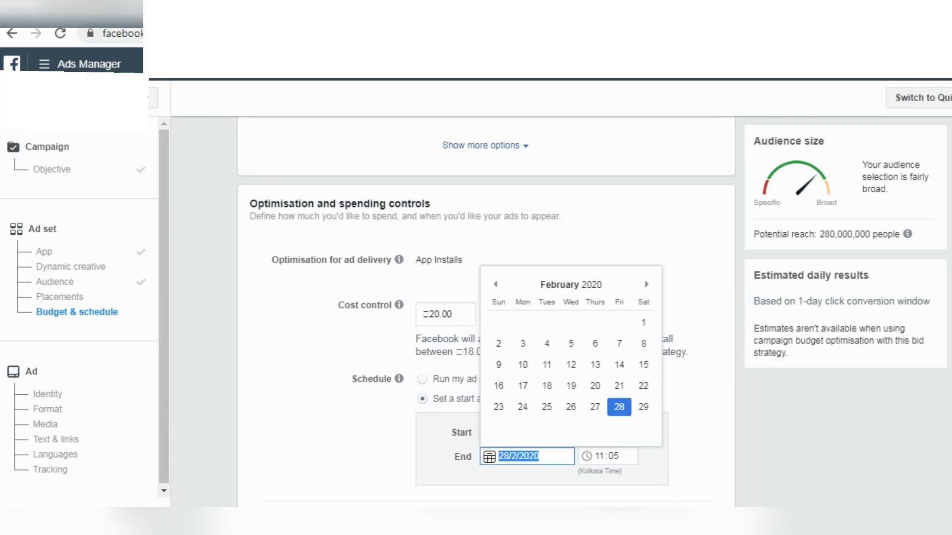
pyautogui.click(619, 385)
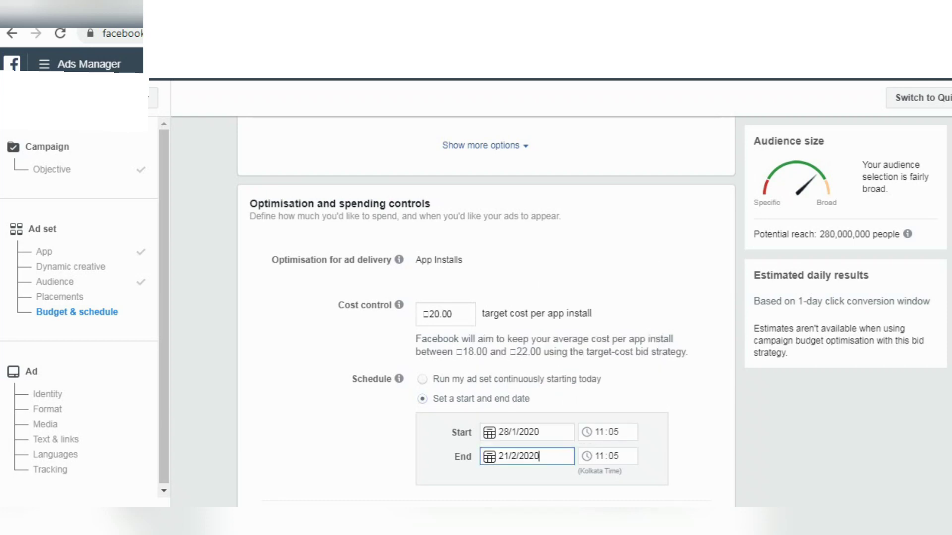
pyautogui.click(599, 456)
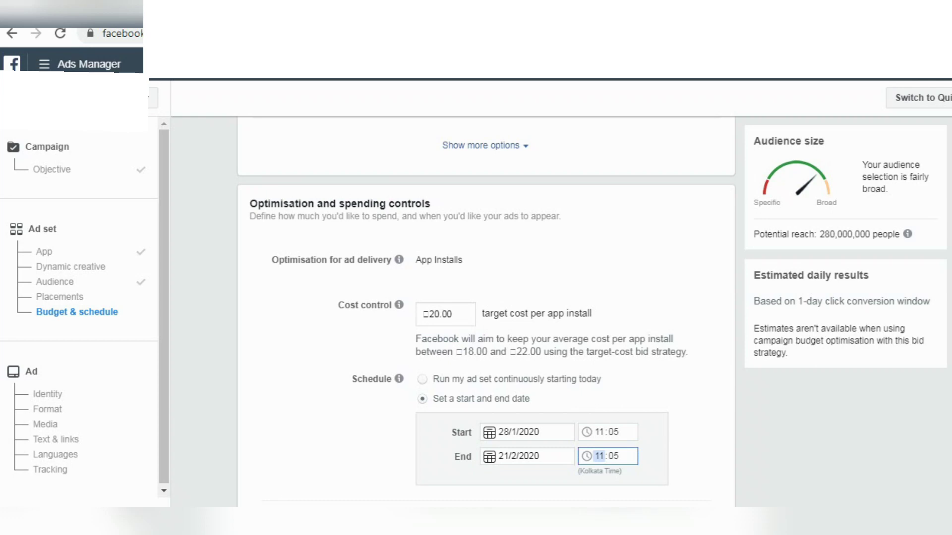
pyautogui.write('1')
pyautogui.scroll(-2, 486, 312)
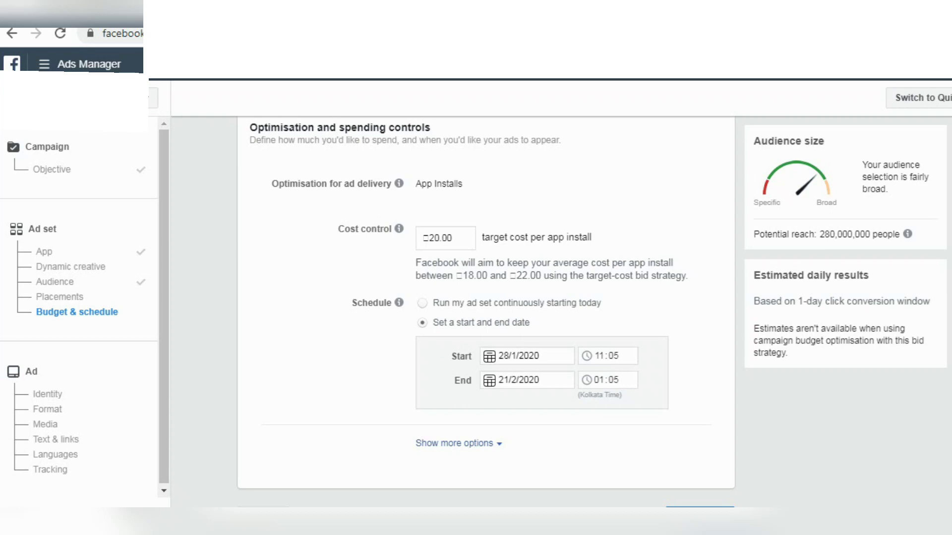
# - Finish the ad set's optimisation and spending controls and continue to the ad setup
pyautogui.scroll(2, 486, 302)
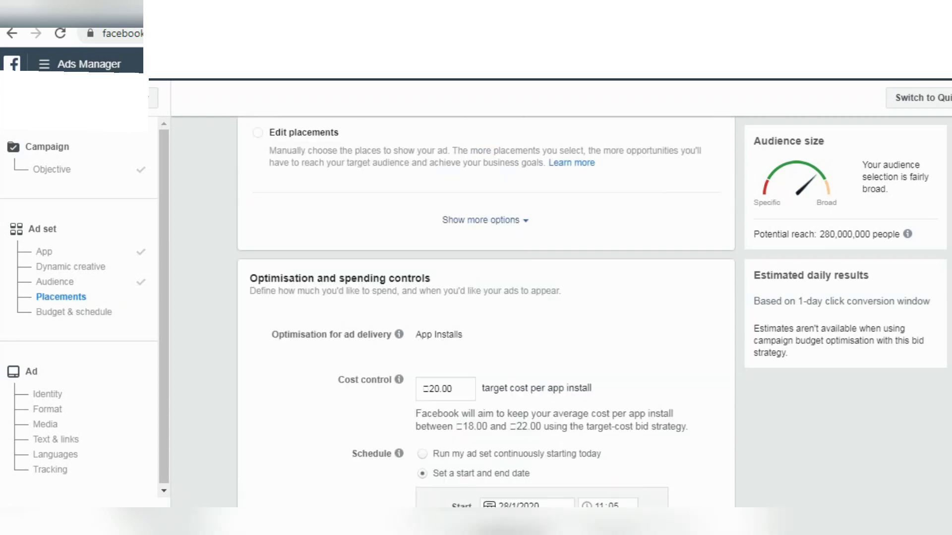
pyautogui.scroll(-3, 486, 322)
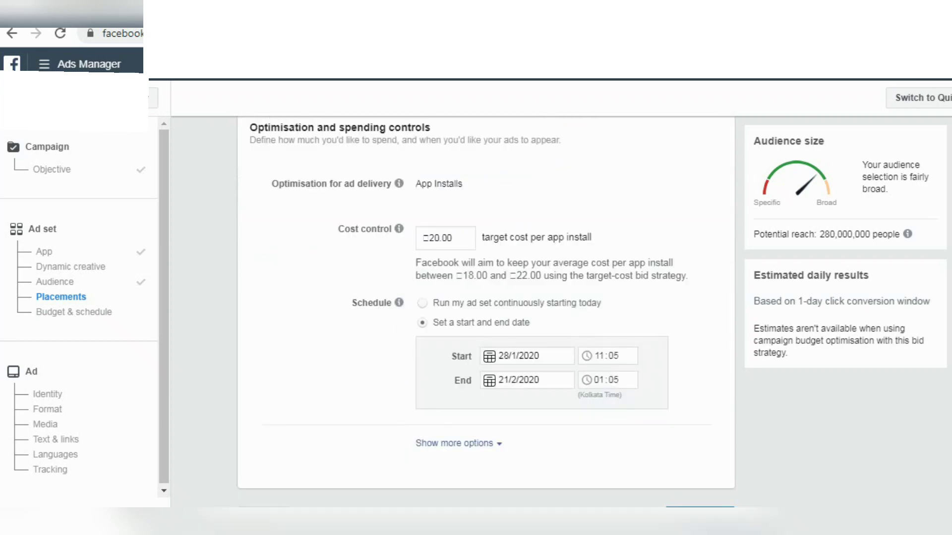
pyautogui.click(700, 509)
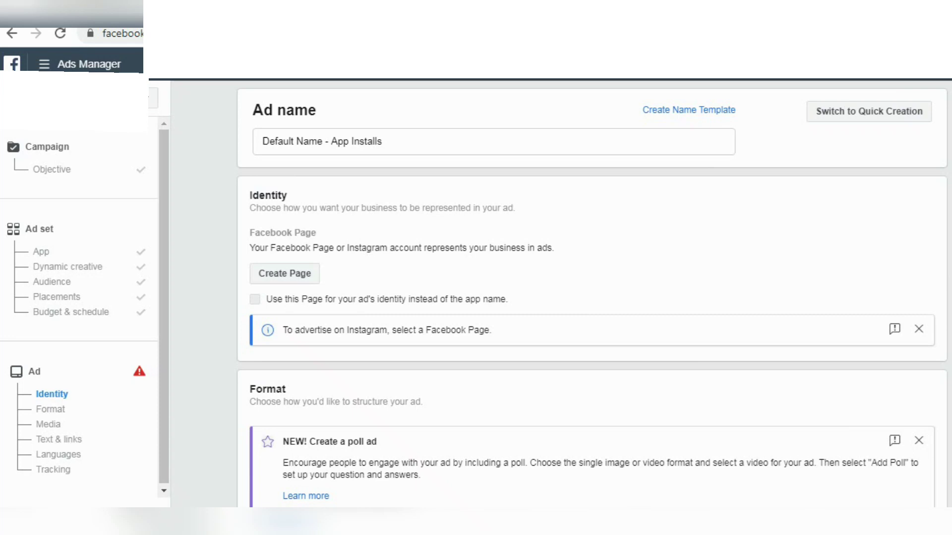
# - Try using the Page for the ad's identity instead of the app name, and turn the option back off
pyautogui.click(255, 299)
pyautogui.scroll(-2, 592, 293)
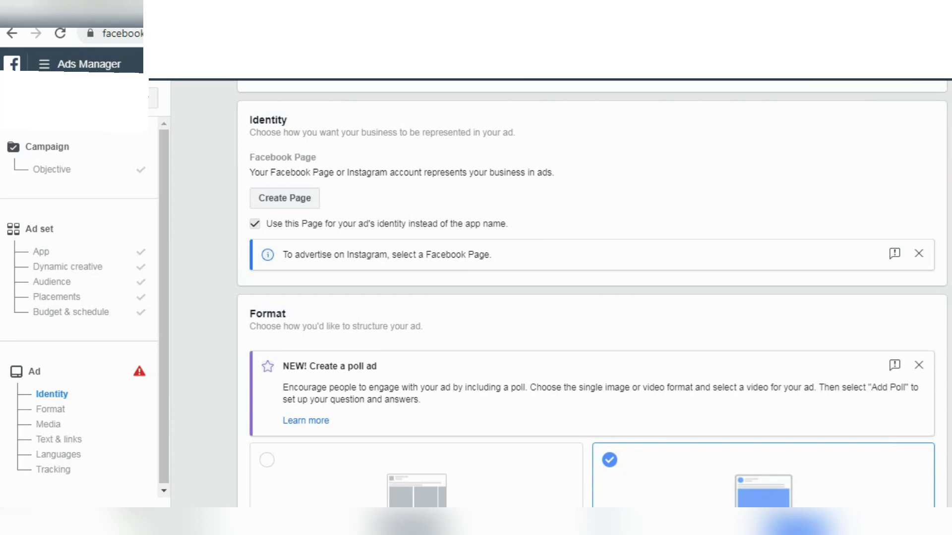
pyautogui.click(255, 224)
# - Choose Carousel as the ad format
pyautogui.scroll(-2, 590, 297)
pyautogui.scroll(-2, 590, 297)
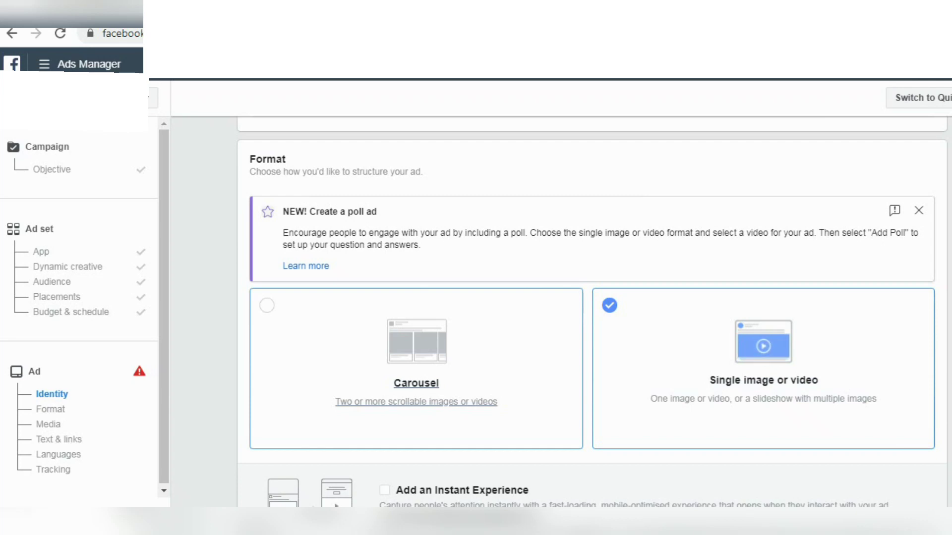
pyautogui.click(416, 369)
pyautogui.scroll(-1, 416, 369)
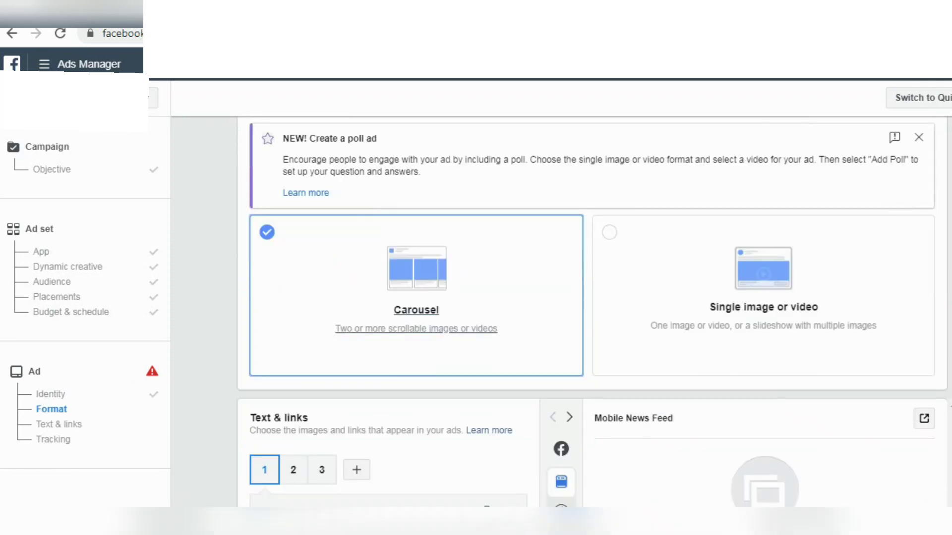
# - Switch the first carousel card's media type to Video/slideshow and look through its specifications and optional link fields
pyautogui.scroll(-2, 592, 317)
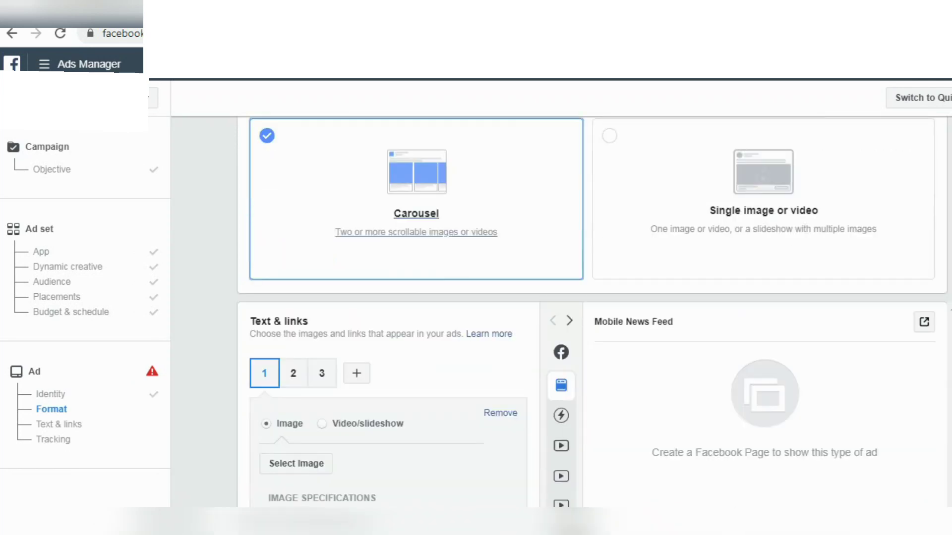
pyautogui.scroll(-1, 591, 317)
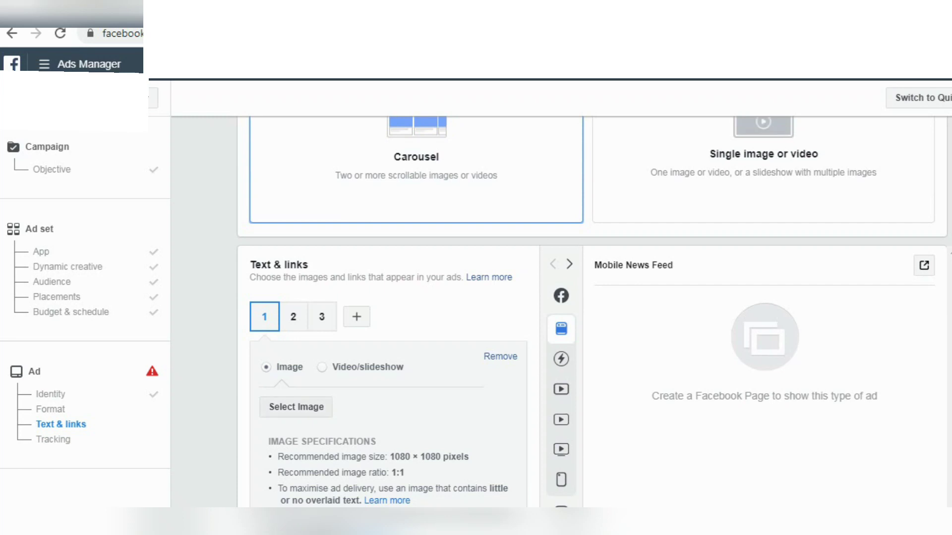
pyautogui.scroll(-2, 592, 326)
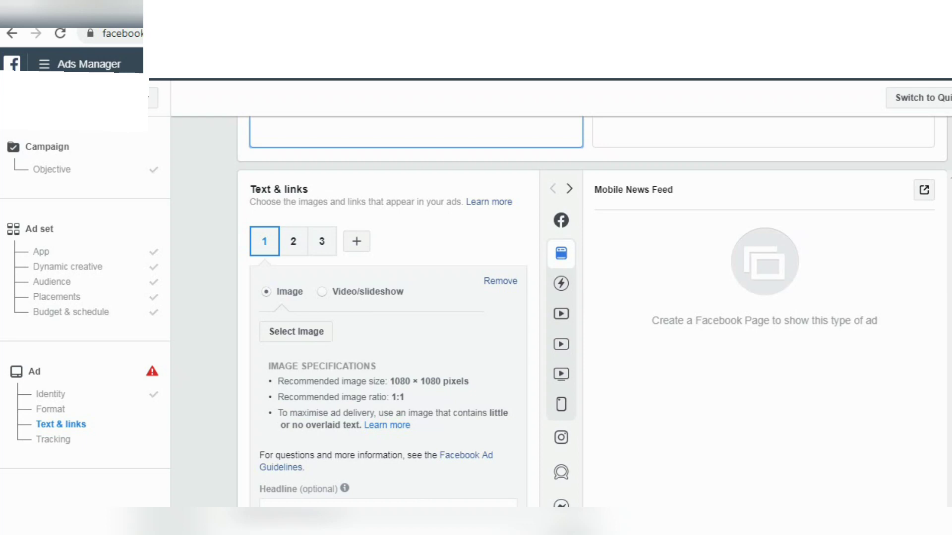
pyautogui.click(321, 291)
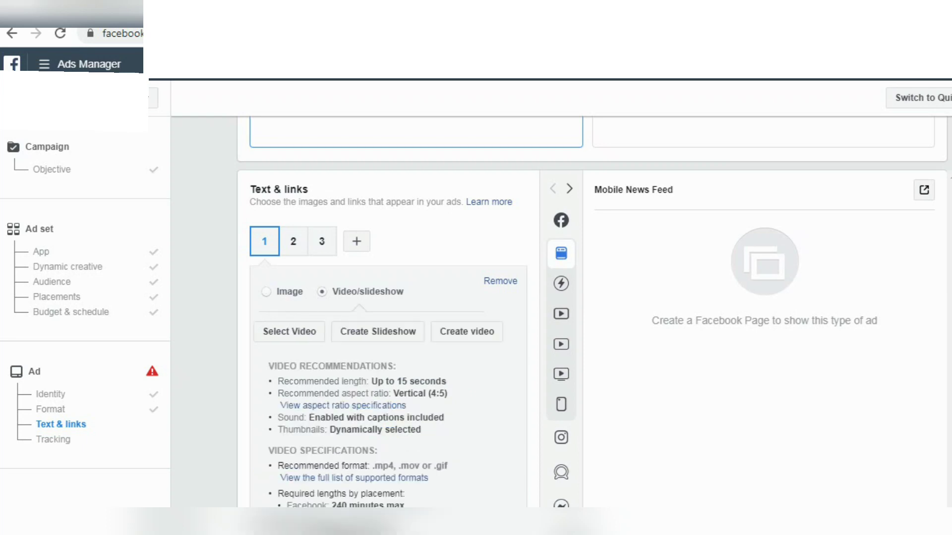
pyautogui.scroll(-5, 388, 313)
pyautogui.scroll(3, 389, 312)
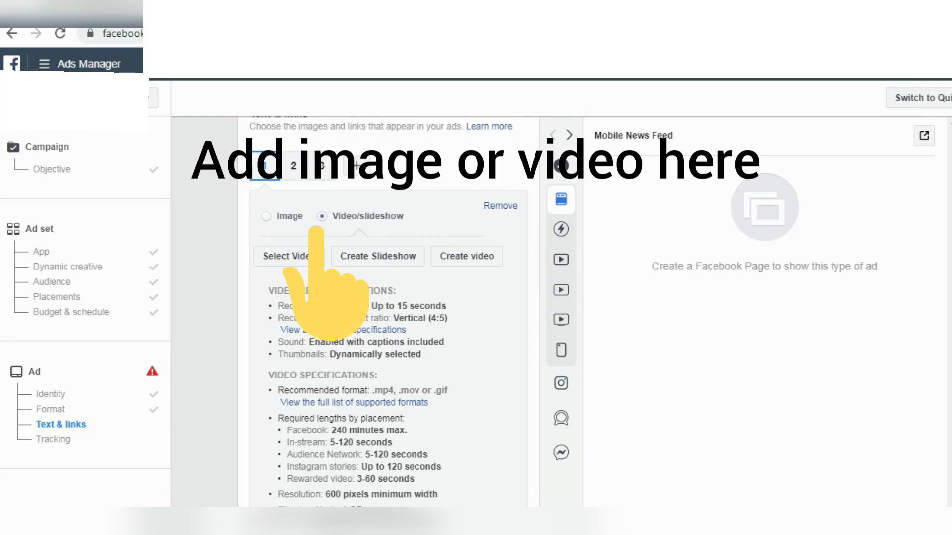
pyautogui.scroll(-2, 386, 308)
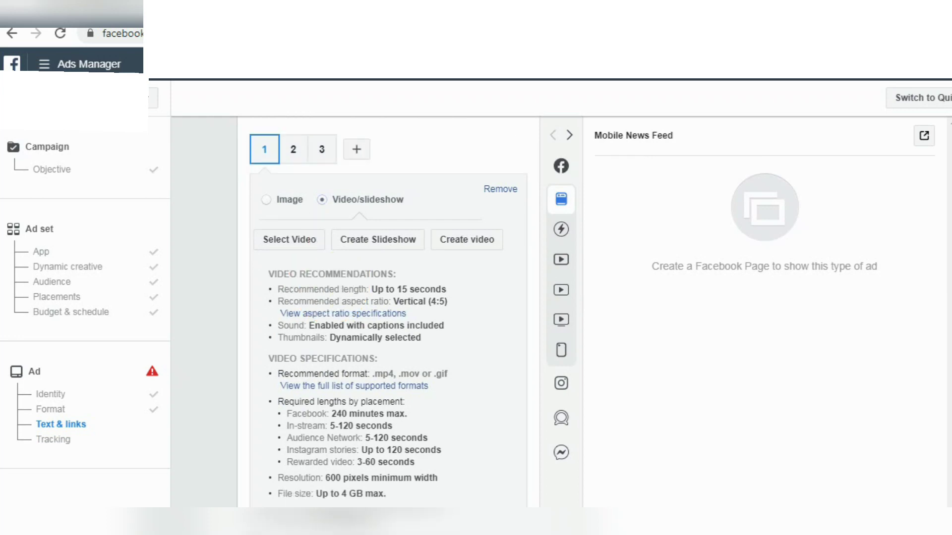
pyautogui.scroll(-3, 387, 318)
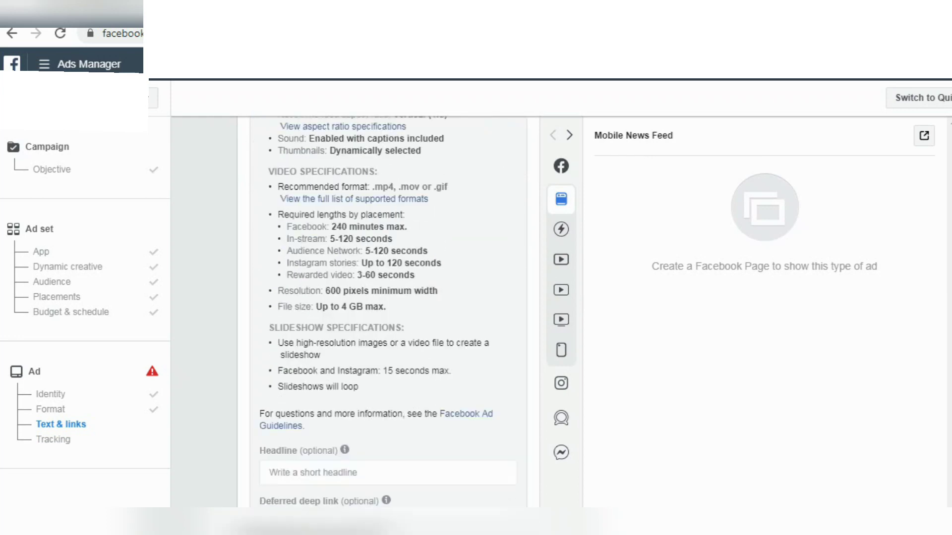
pyautogui.scroll(-2, 387, 403)
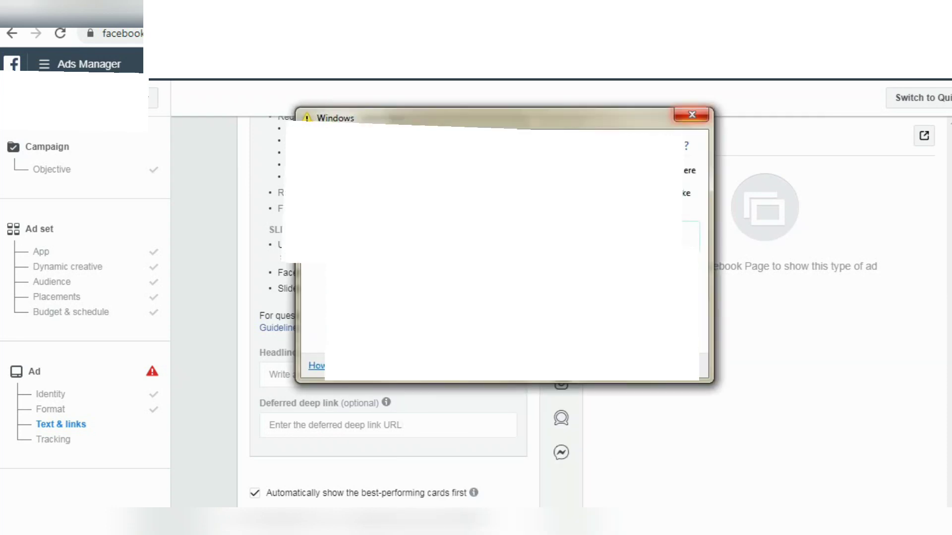
# - Enter "tech" as the carousel card's headline and "info" as its deferred deep link
pyautogui.click(691, 114)
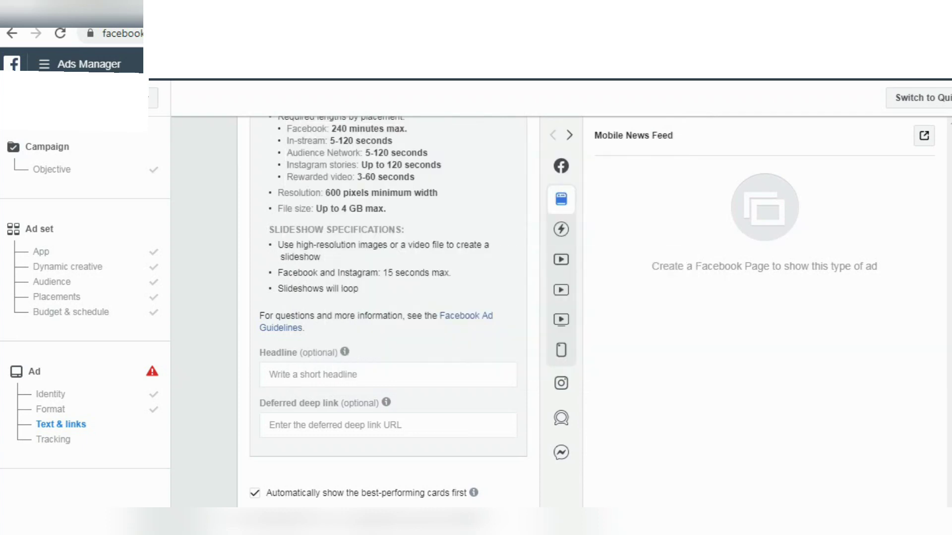
pyautogui.click(270, 374)
pyautogui.write('t')
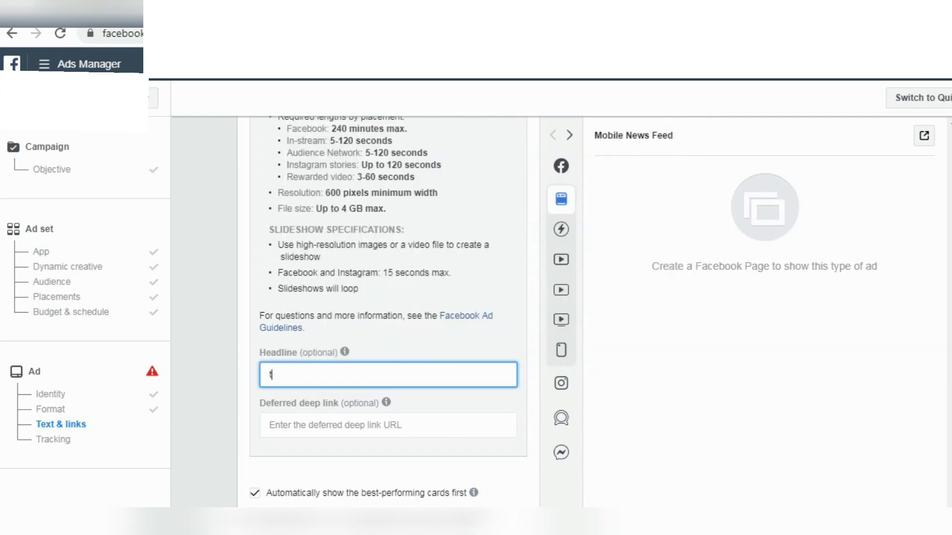
pyautogui.write('ech')
pyautogui.moveTo(386, 403)
pyautogui.click(269, 425)
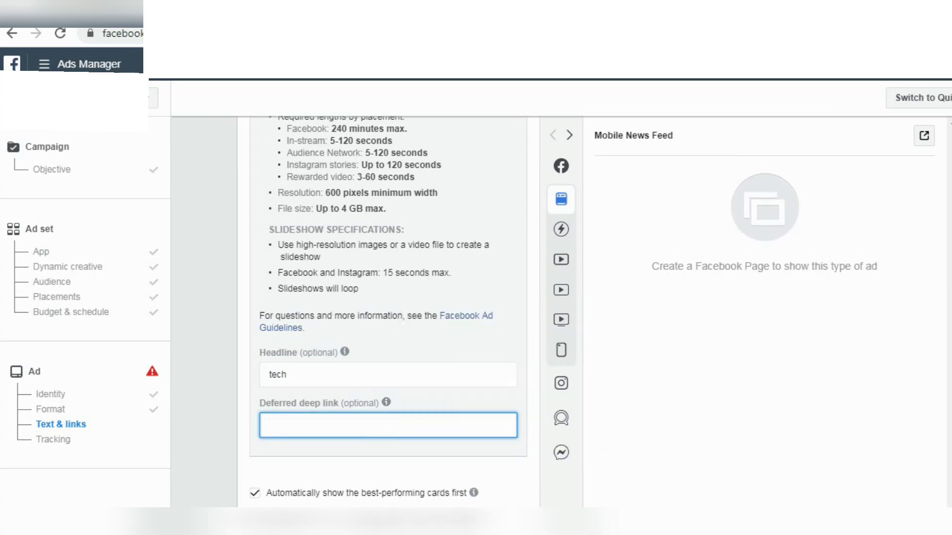
pyautogui.write('info')
# - Accept the Data Use Terms for App Ads on Mobile so the card can include a deep link
pyautogui.scroll(-4, 388, 312)
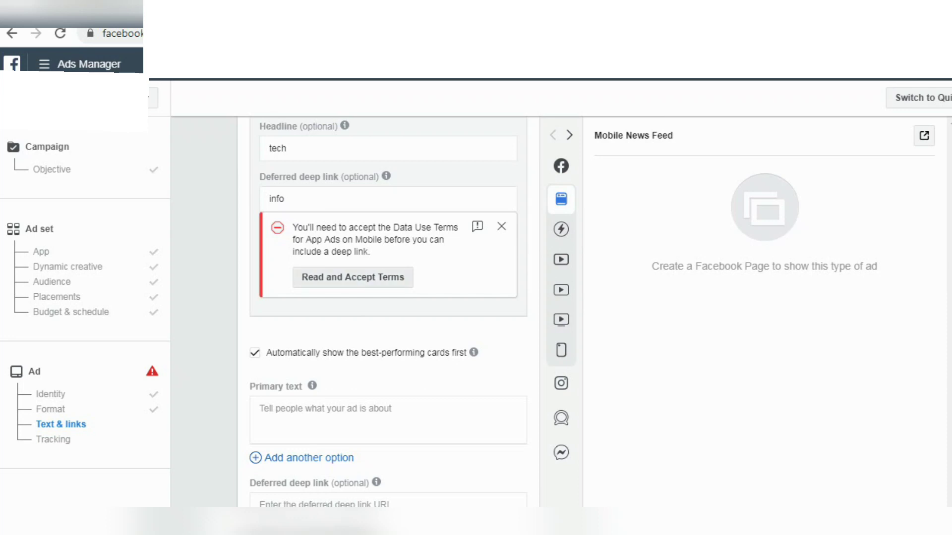
pyautogui.click(353, 277)
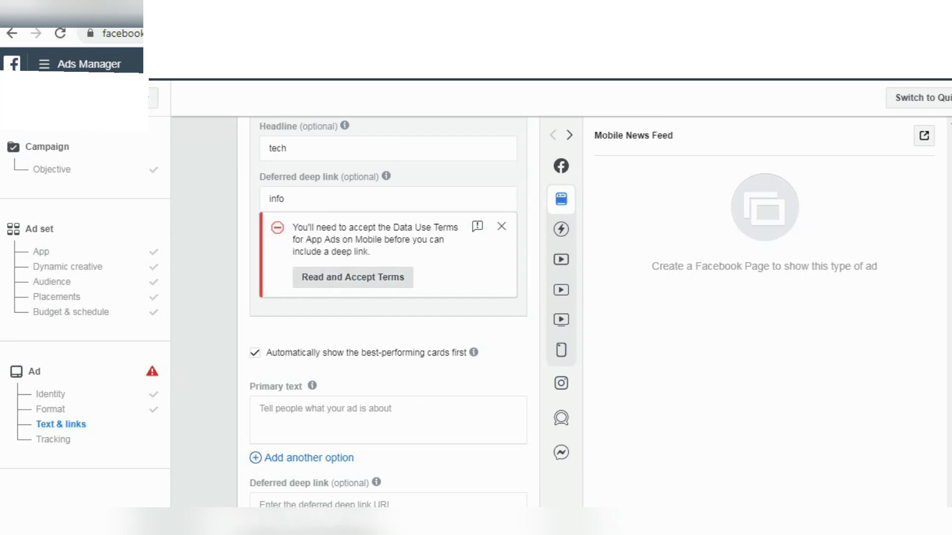
pyautogui.scroll(-2, 510, 314)
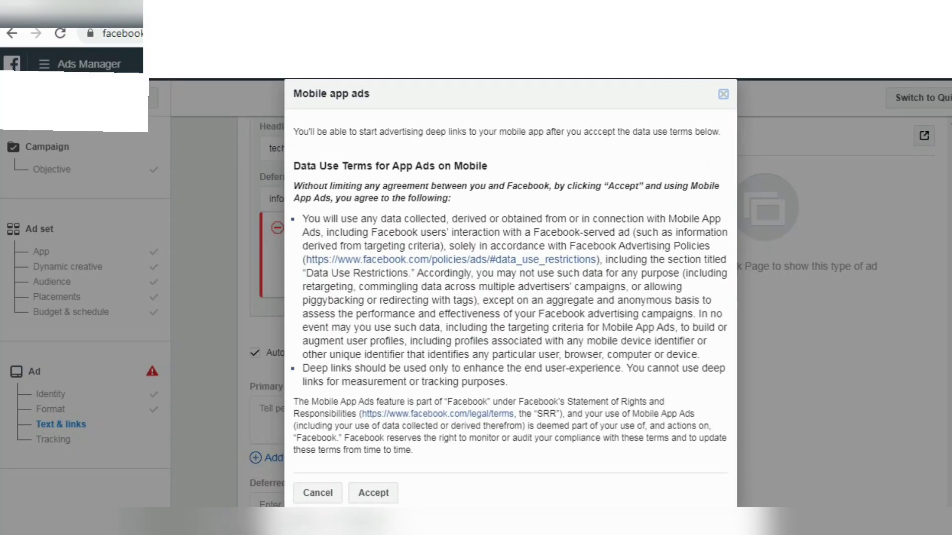
pyautogui.click(373, 493)
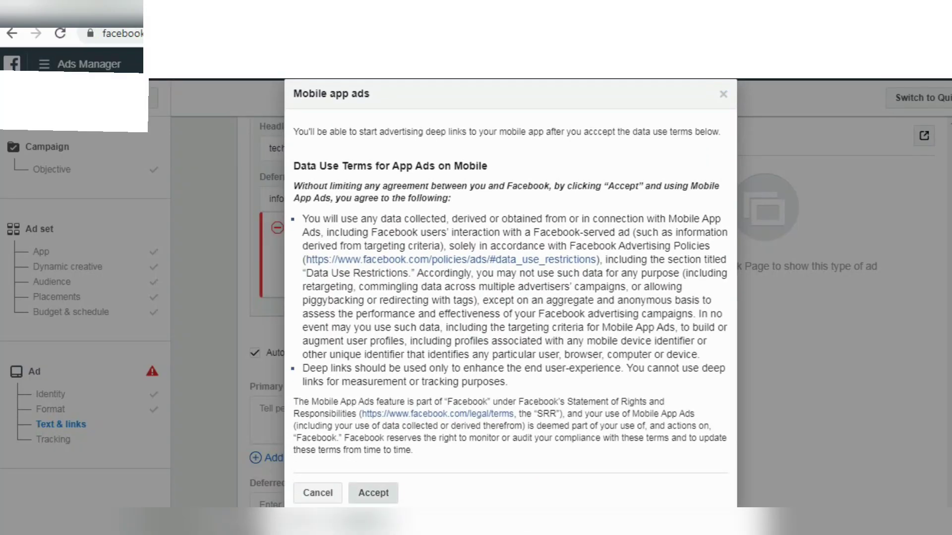
pyautogui.press('Escape')
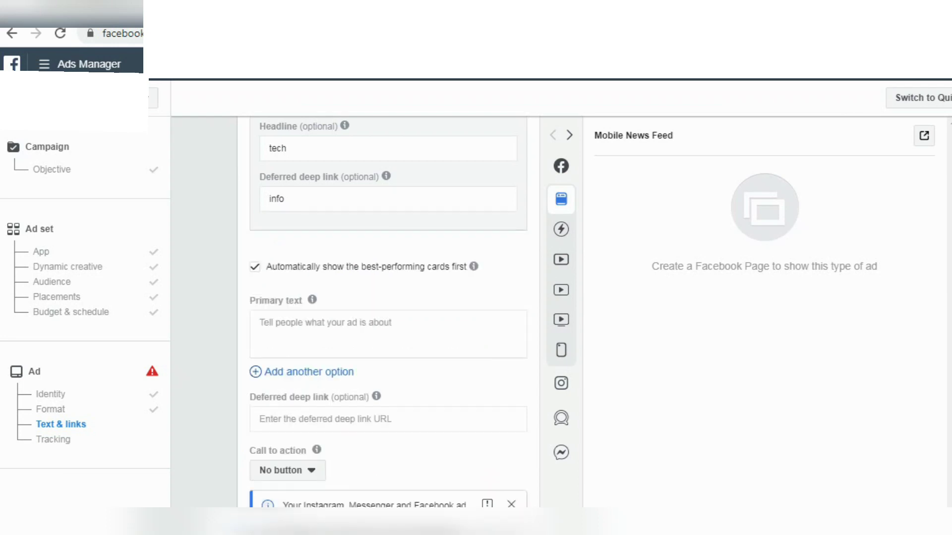
# - Enter "about ad" as the ad's primary text and "url" as the ad-level deferred deep link
pyautogui.click(486, 346)
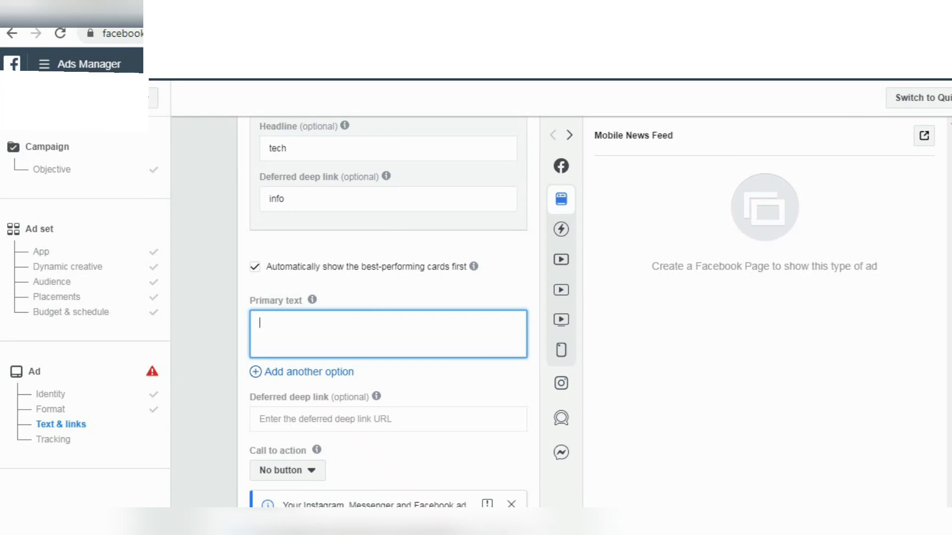
pyautogui.write('about ad')
pyautogui.scroll(-1, 388, 313)
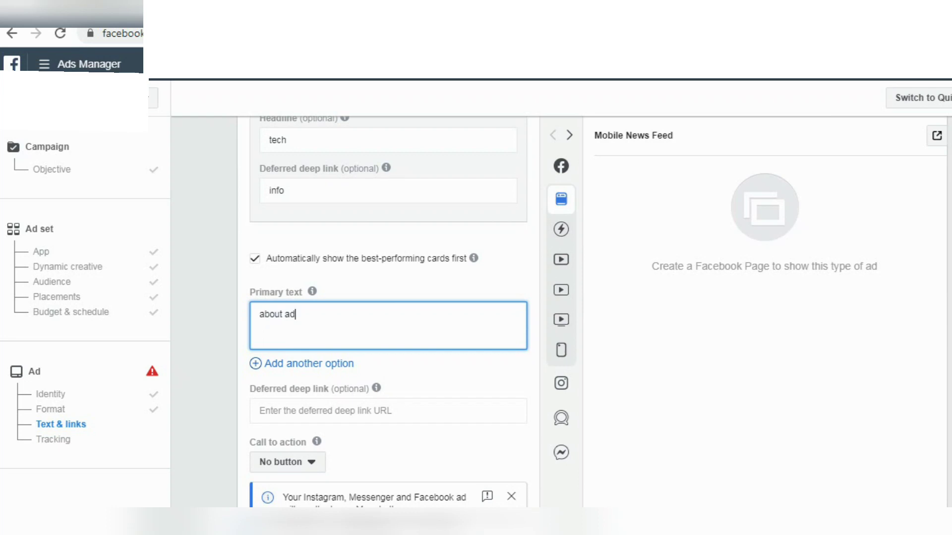
pyautogui.scroll(-1, 388, 297)
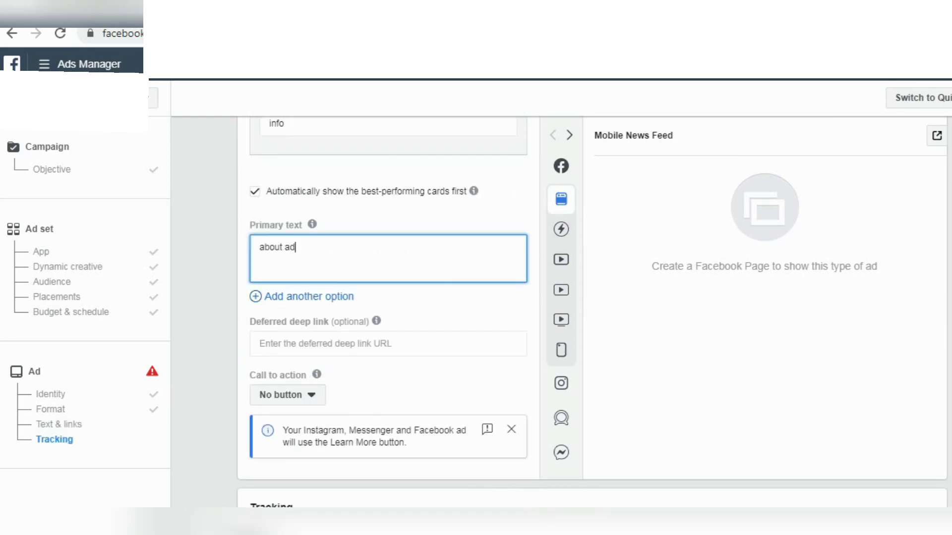
pyautogui.click(260, 344)
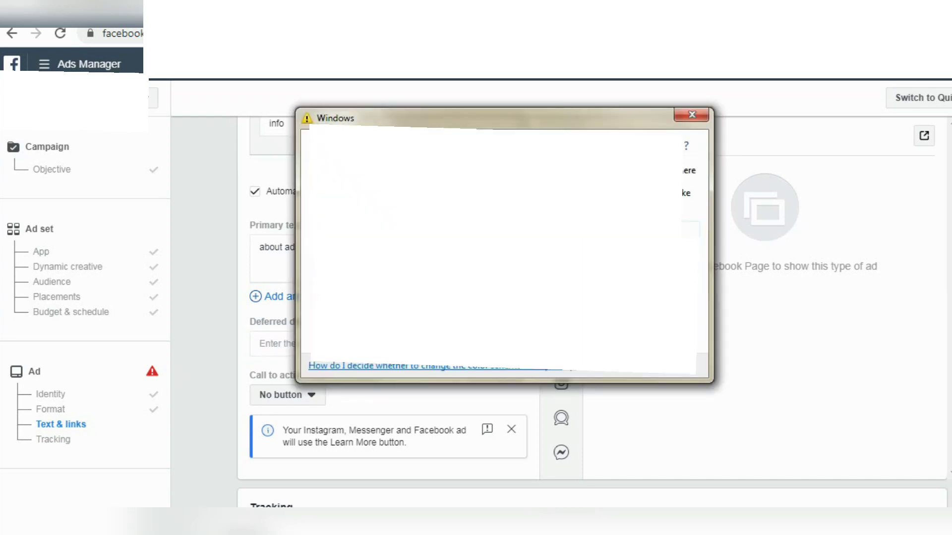
pyautogui.click(691, 115)
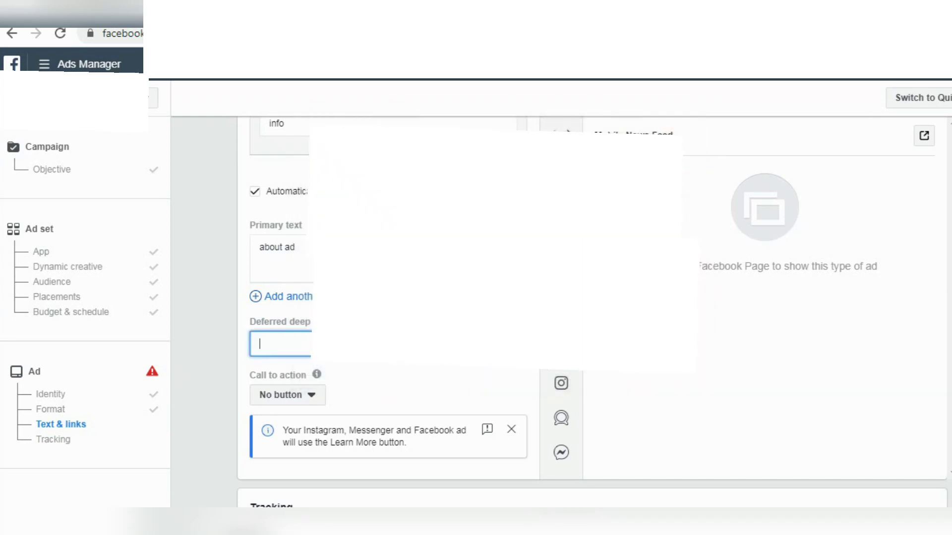
pyautogui.write('url')
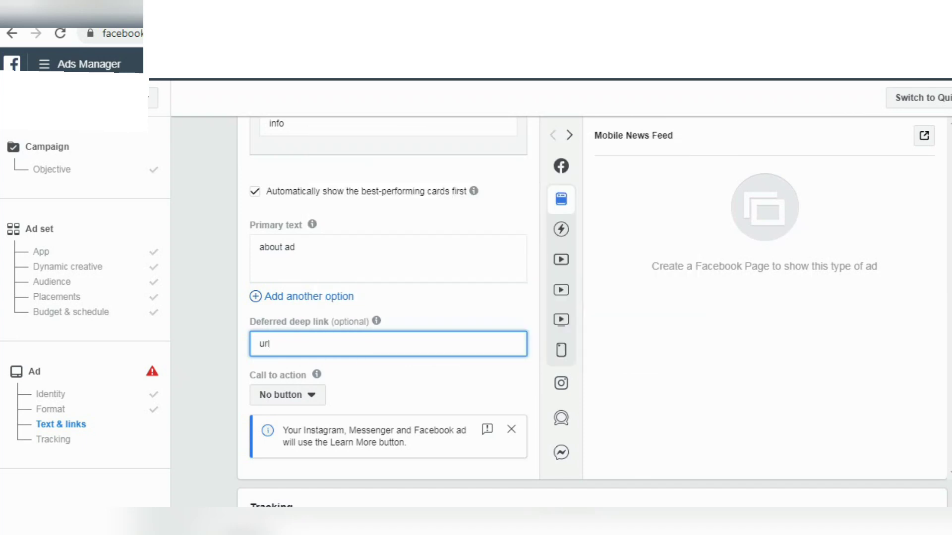
# - Set the ad's call to action to Install Now
pyautogui.click(287, 394)
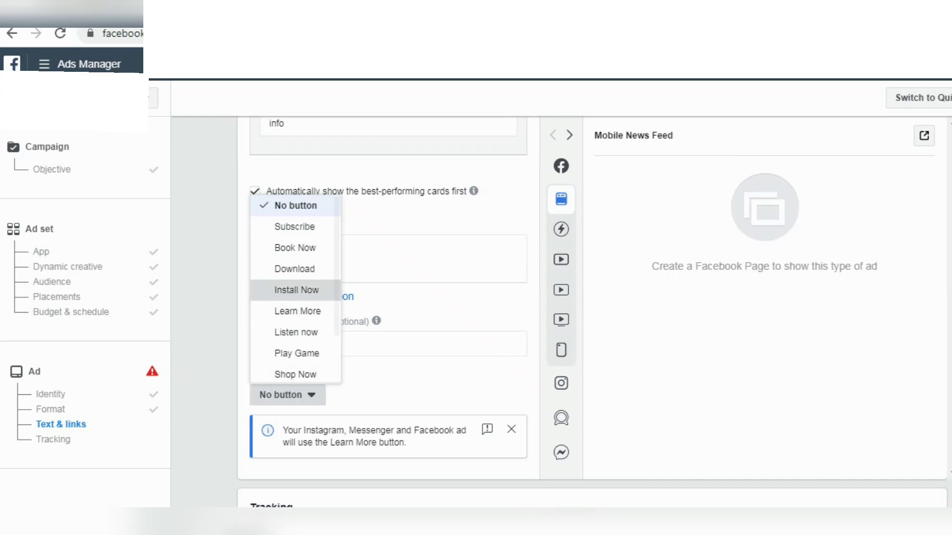
pyautogui.click(296, 290)
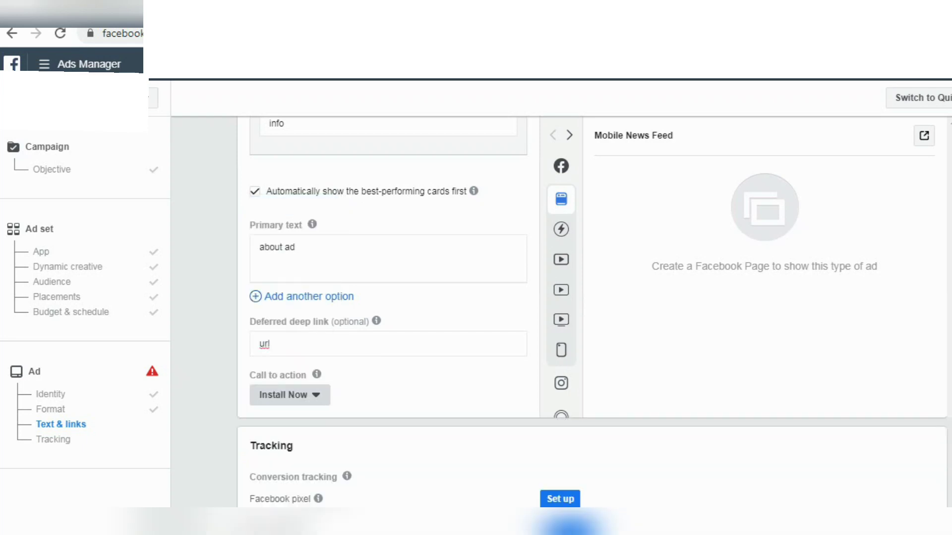
pyautogui.moveTo(268, 296)
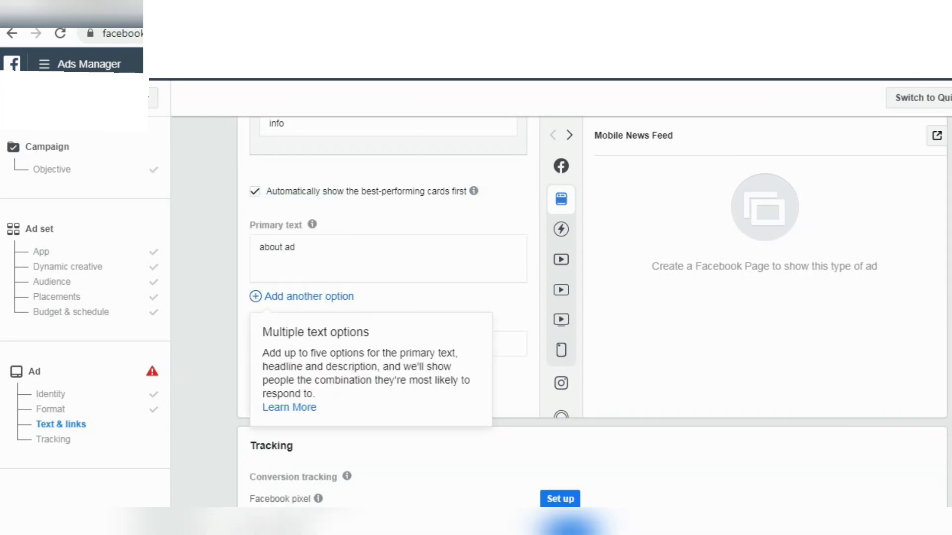
# - Leave the conversion tracking options as they are and confirm the ad
pyautogui.scroll(-1, 388, 268)
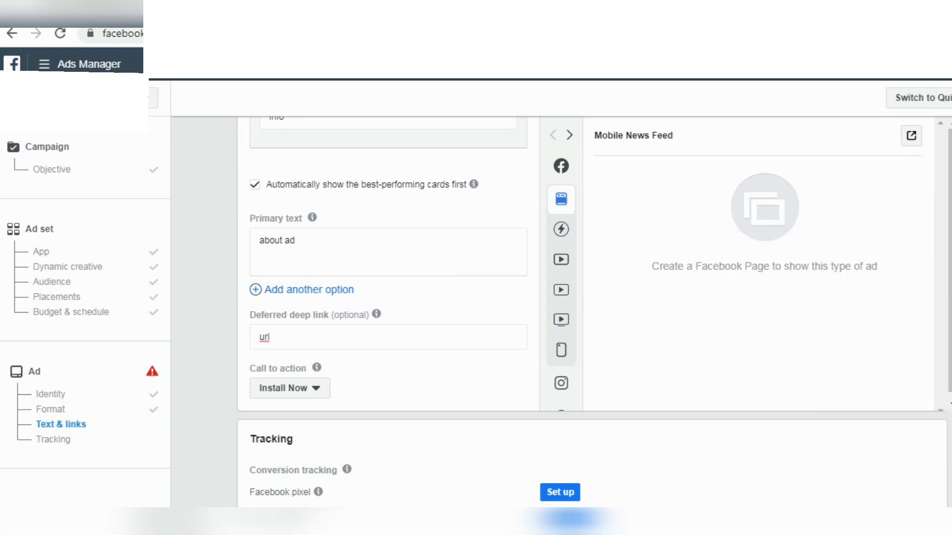
pyautogui.scroll(-1, 590, 298)
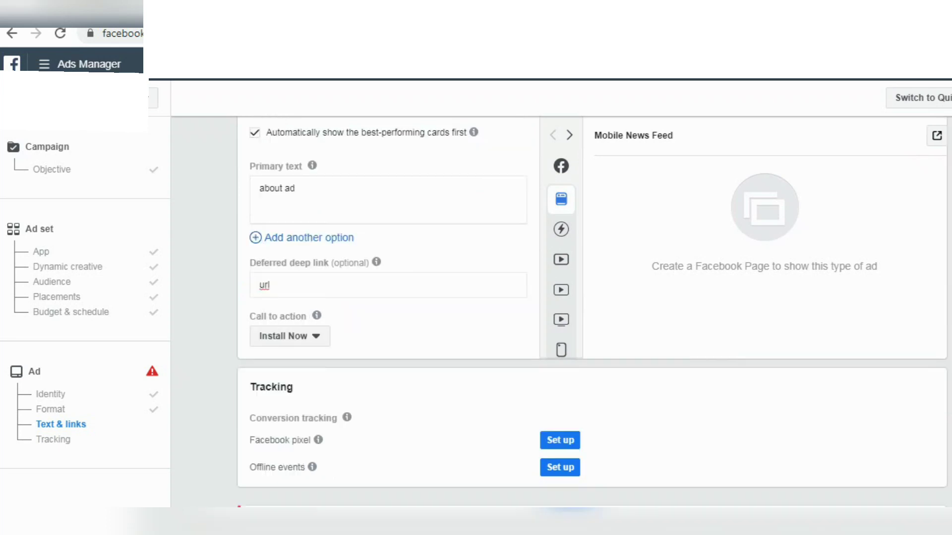
pyautogui.scroll(-2, 590, 297)
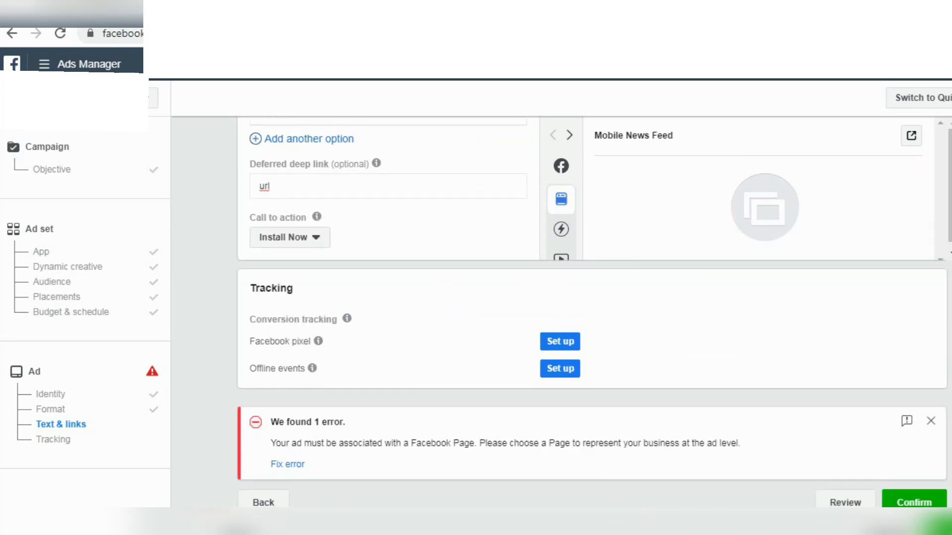
pyautogui.scroll(-1, 590, 298)
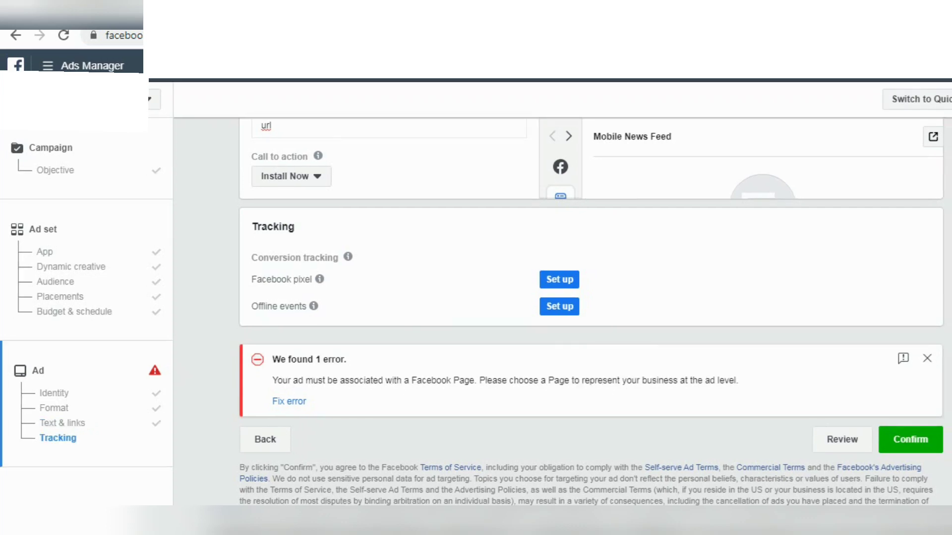
pyautogui.click(896, 441)
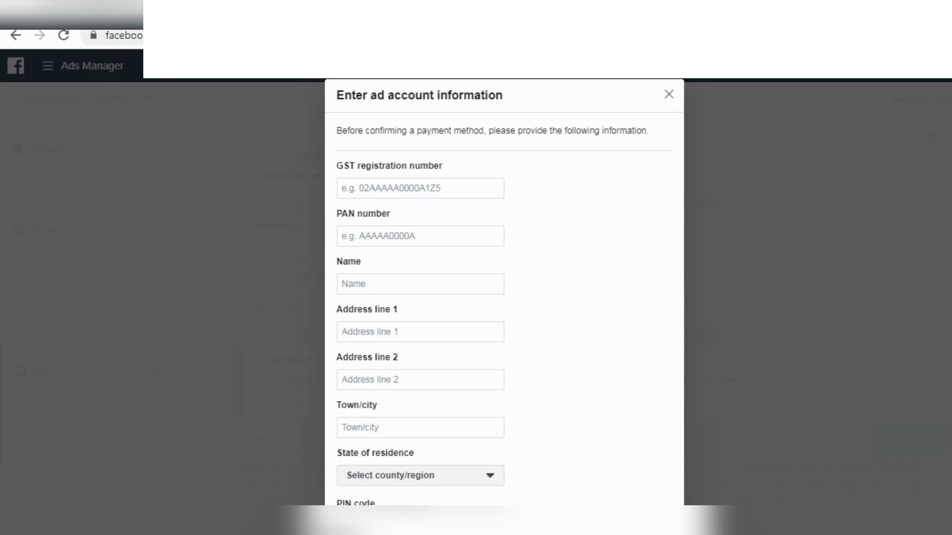
# - Set the state of residence to Kerala in the ad account information, leave the other fields empty and submit the form
pyautogui.scroll(-2, 505, 297)
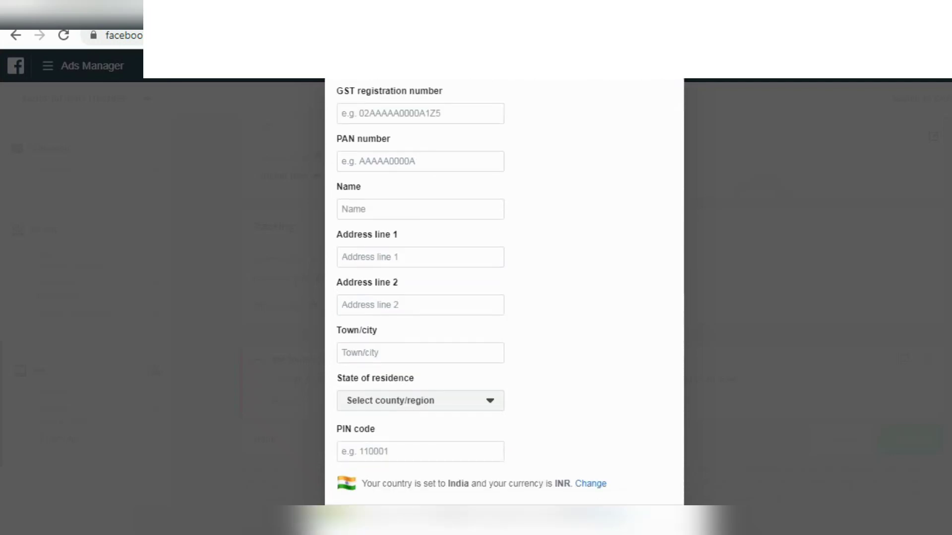
pyautogui.scroll(-1, 505, 298)
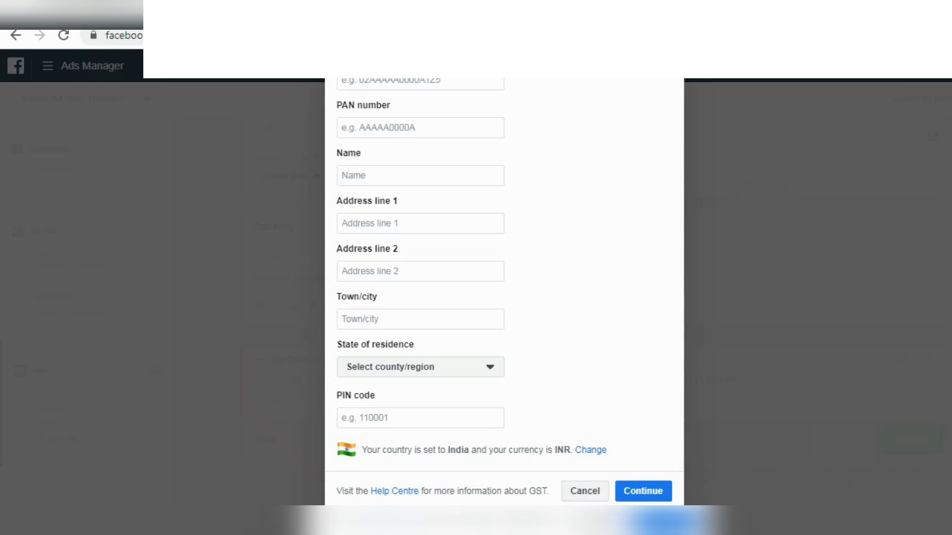
pyautogui.scroll(3, 504, 298)
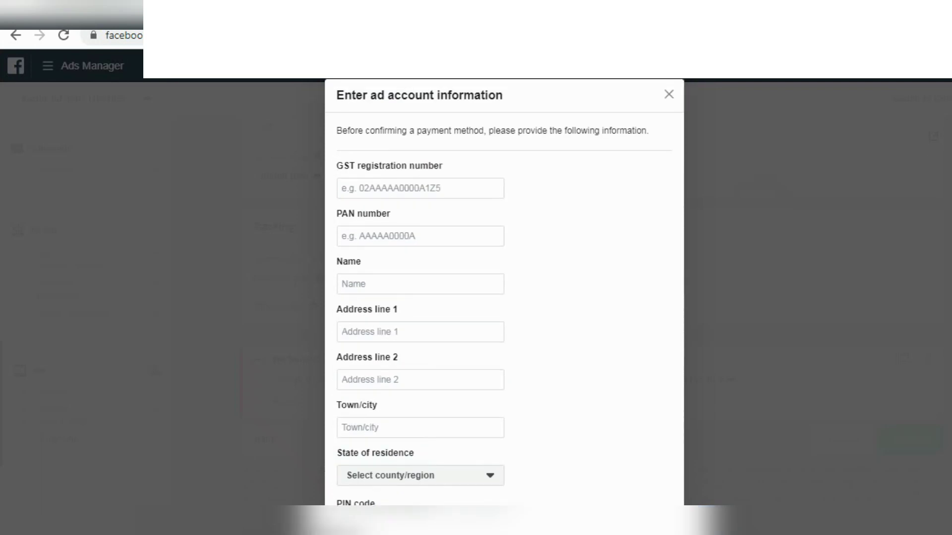
pyautogui.scroll(-3, 504, 297)
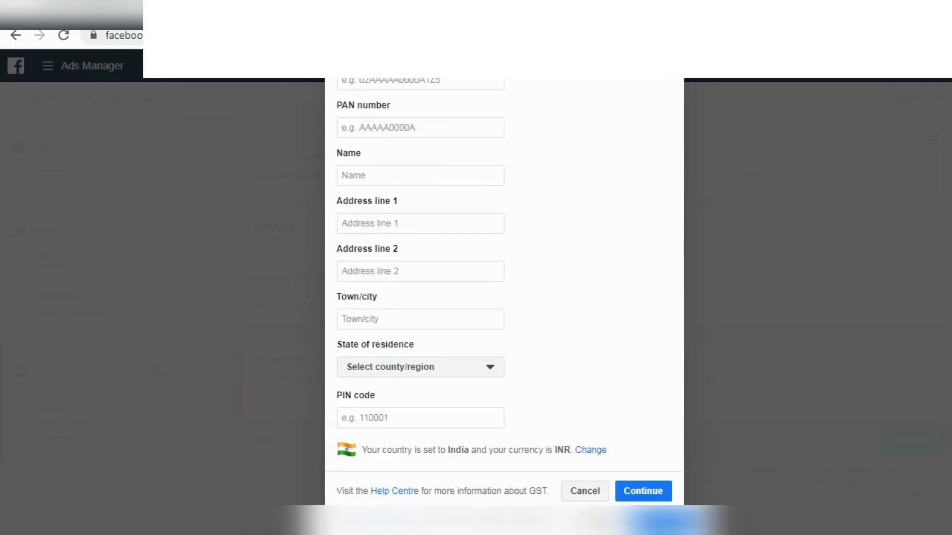
pyautogui.click(643, 491)
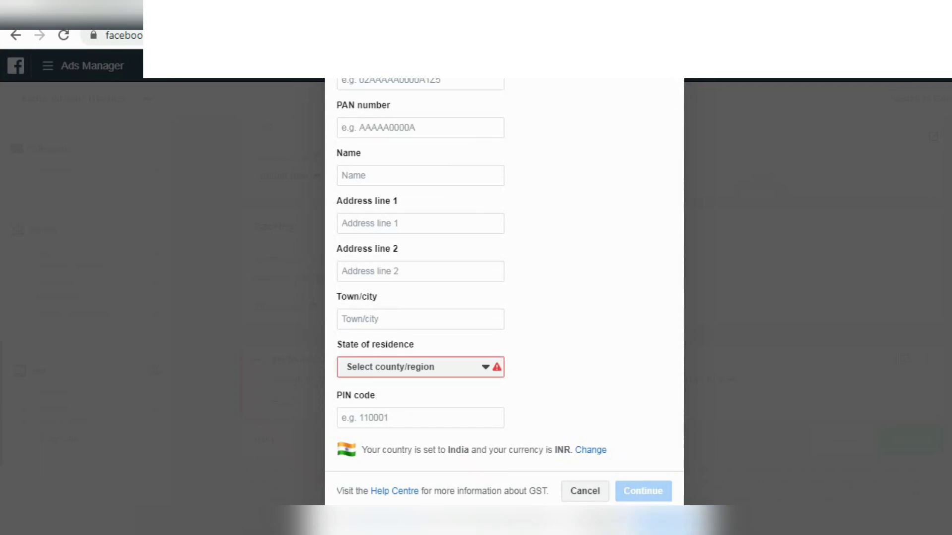
pyautogui.click(421, 366)
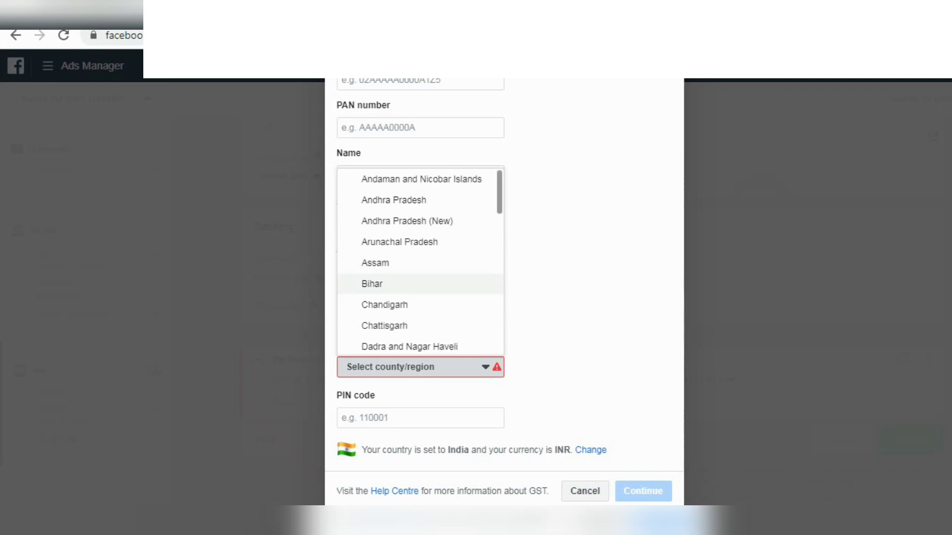
pyautogui.scroll(-5, 397, 280)
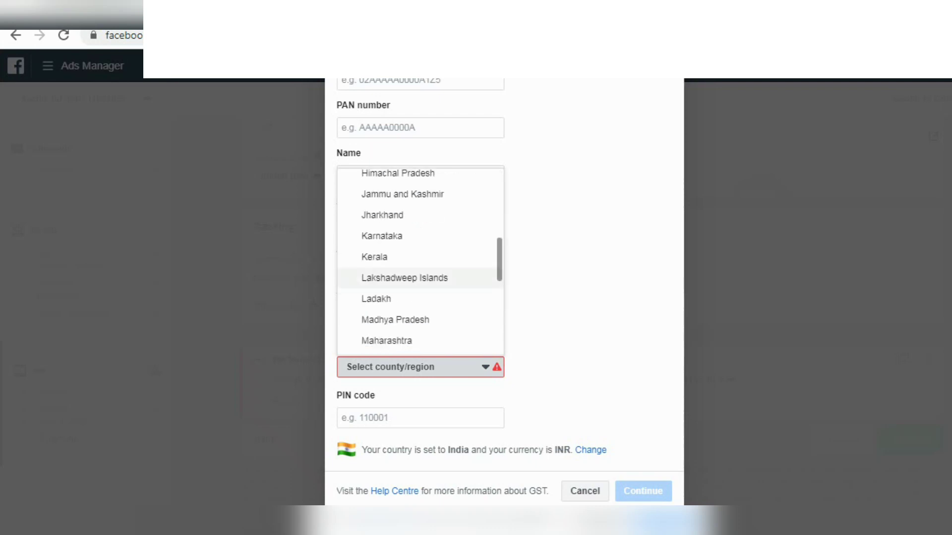
pyautogui.click(376, 257)
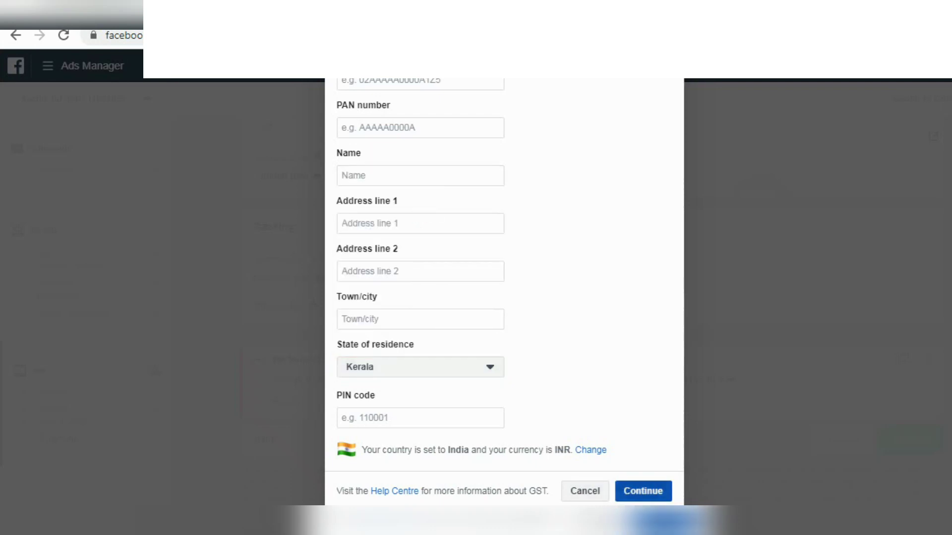
pyautogui.click(642, 491)
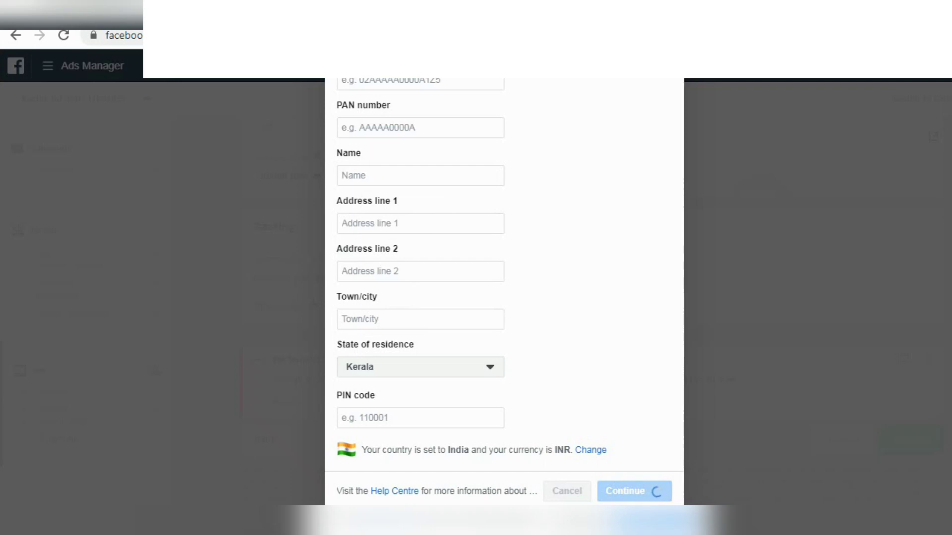